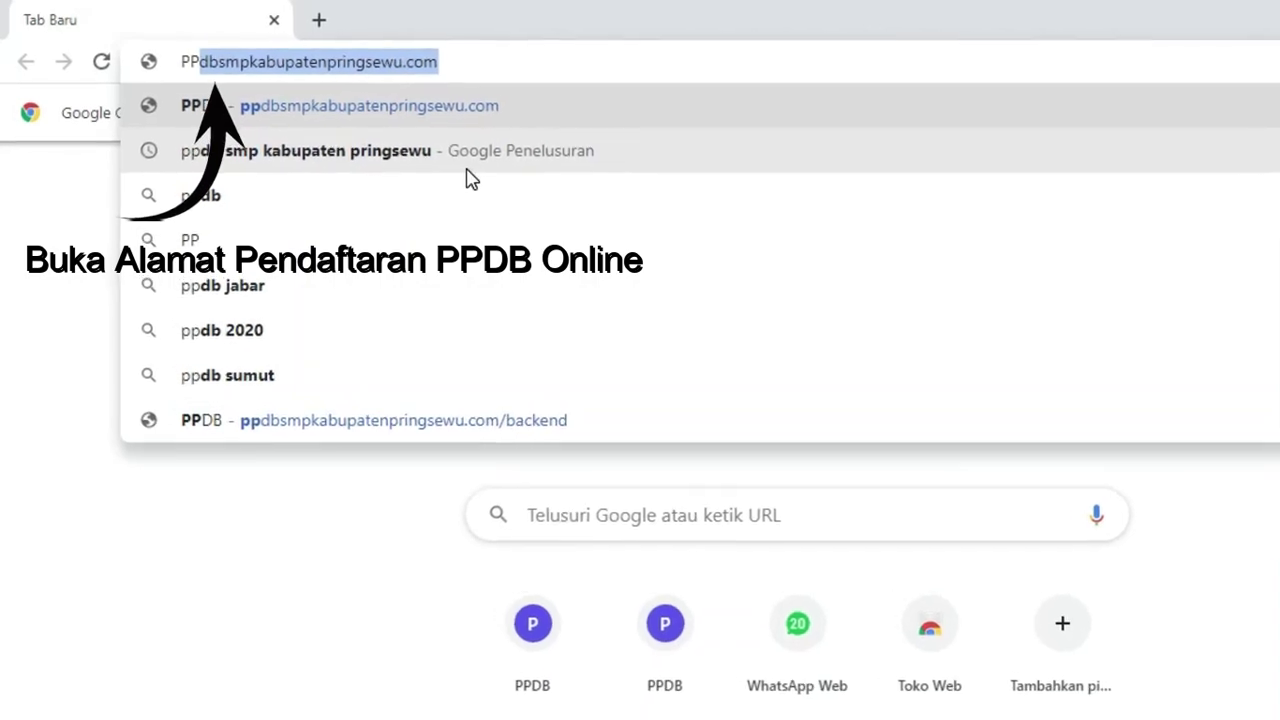
- Load ppdbsmpkabupatenpringsewu.com in Chrome, fixing a typo in the address
{"action": "type", "text": "ppdbs"}
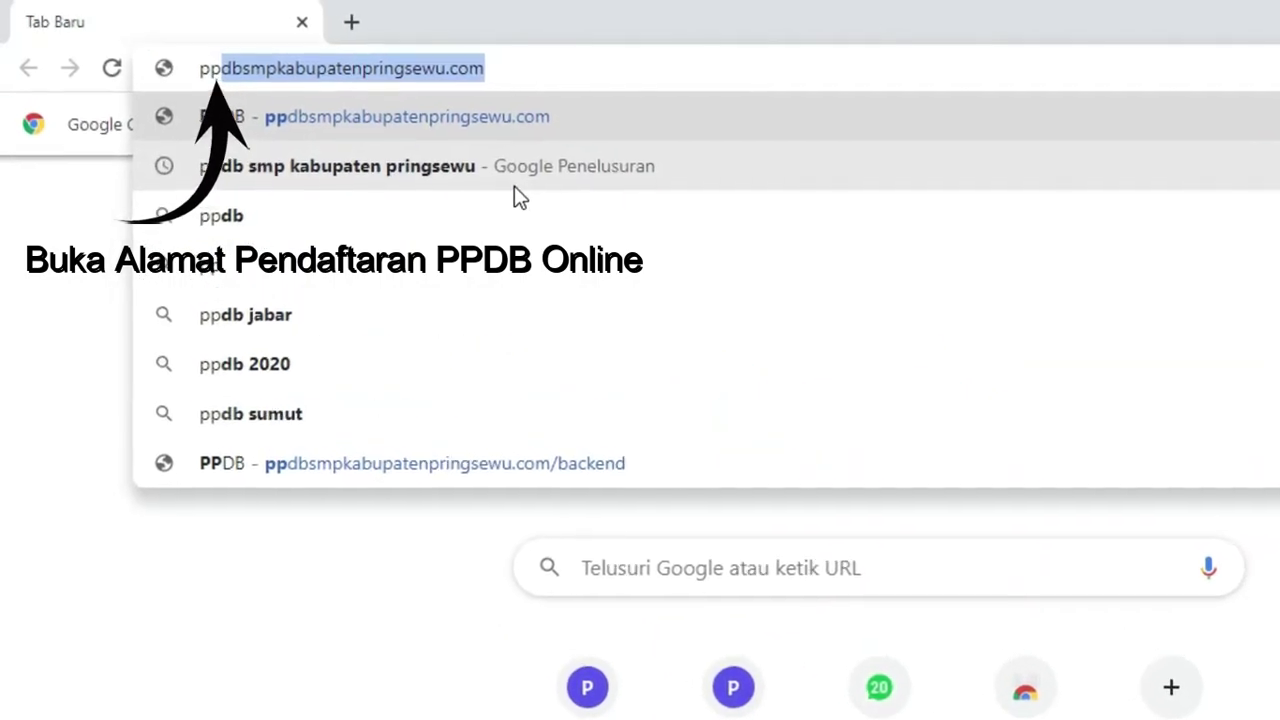
{"action": "type", "text": "mm"}
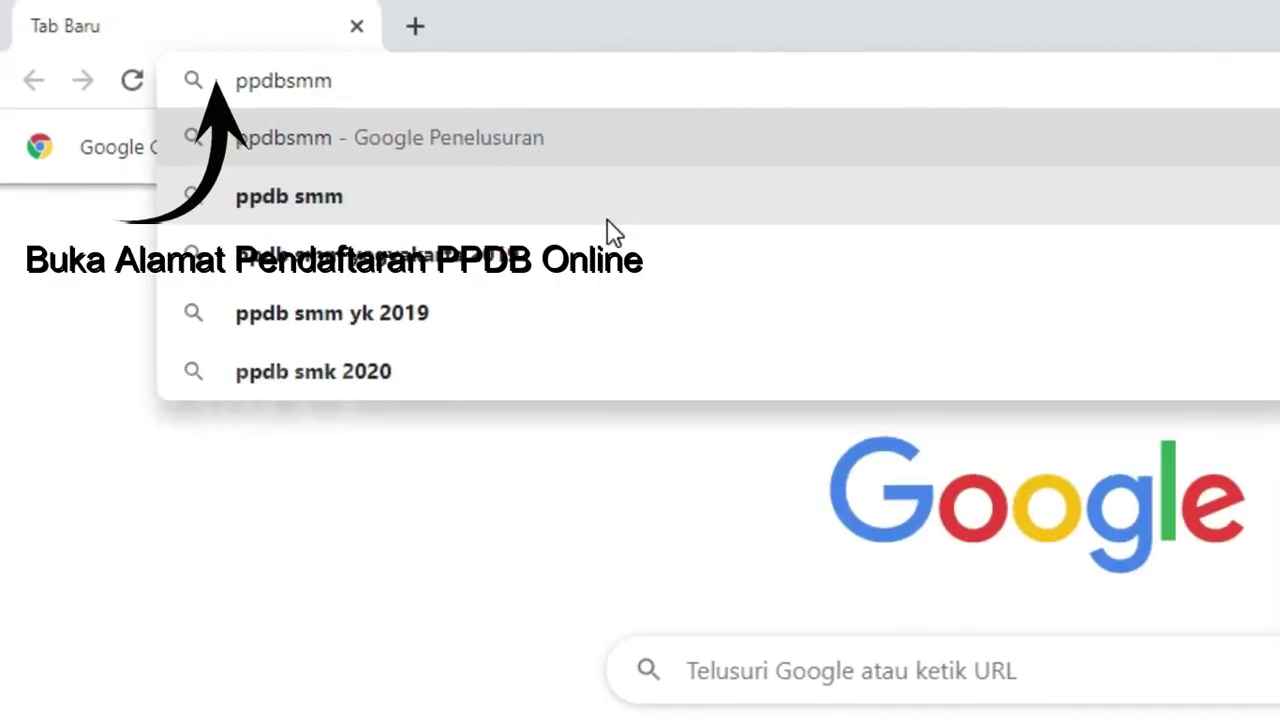
{"action": "key", "text": "BackSpace"}
{"action": "type", "text": "pkabup"}
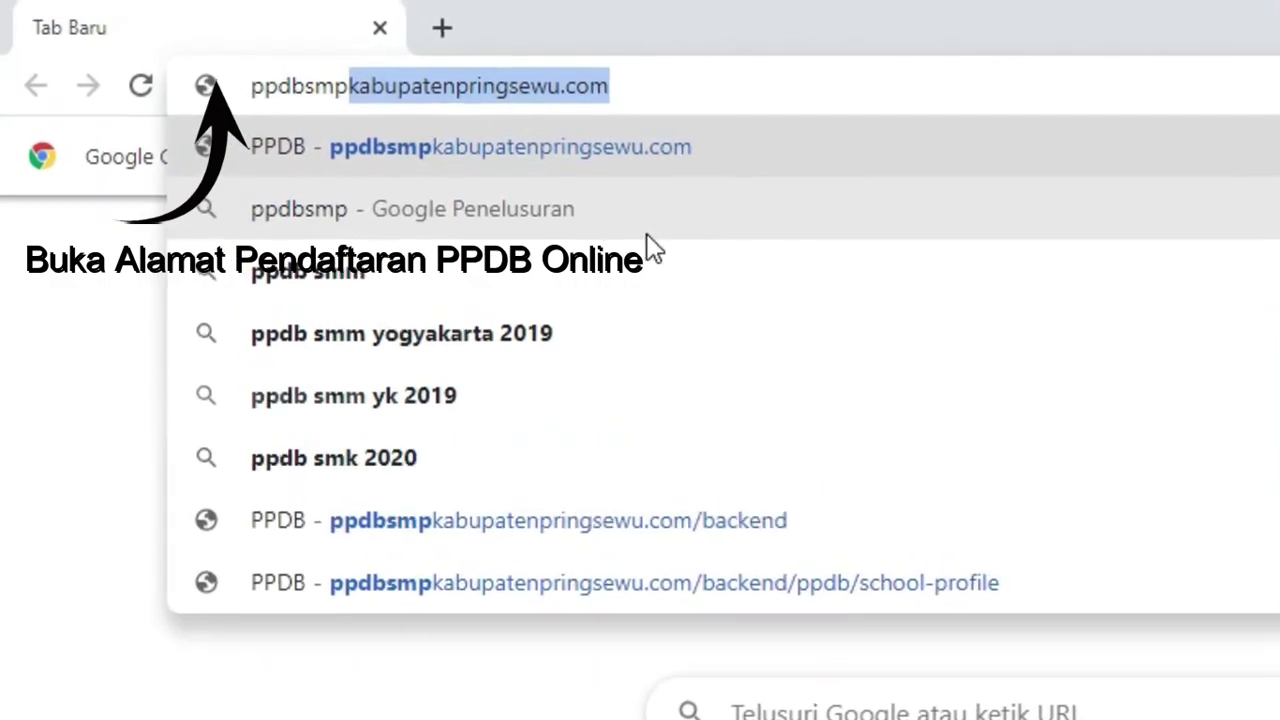
{"action": "type", "text": "atenp"}
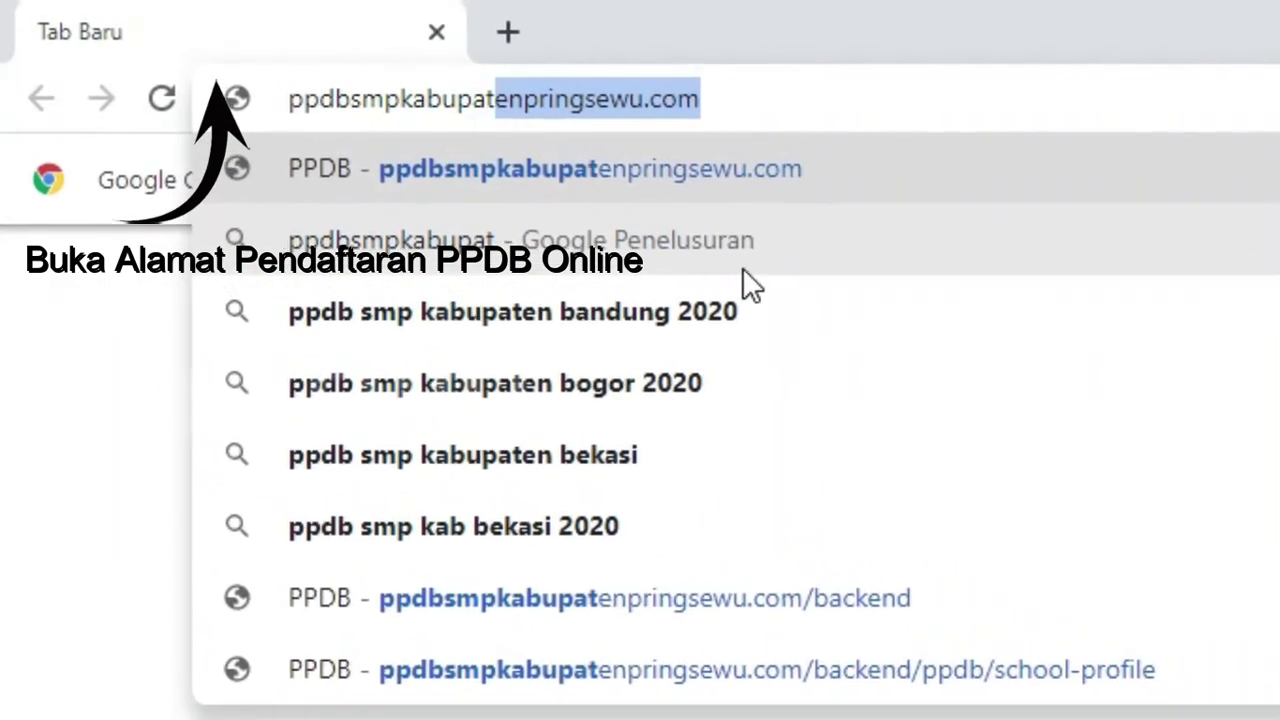
{"action": "type", "text": "ringsewu"}
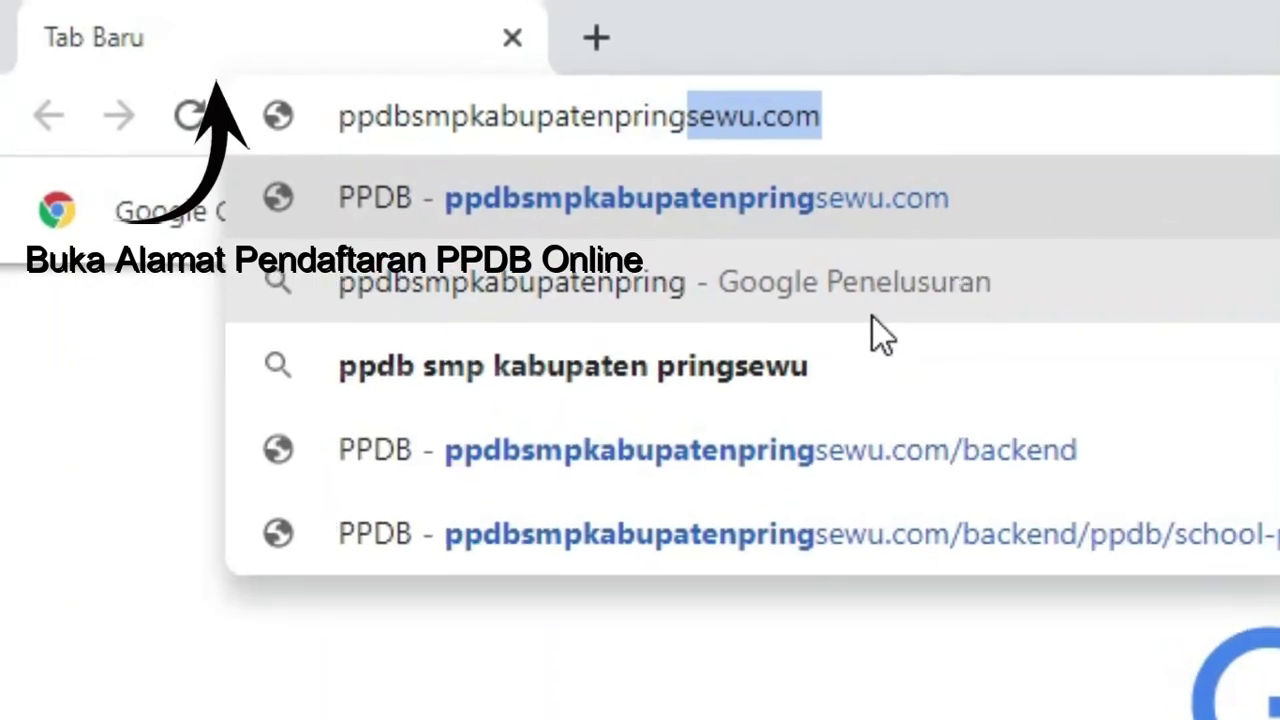
{"action": "type", "text": ".com"}
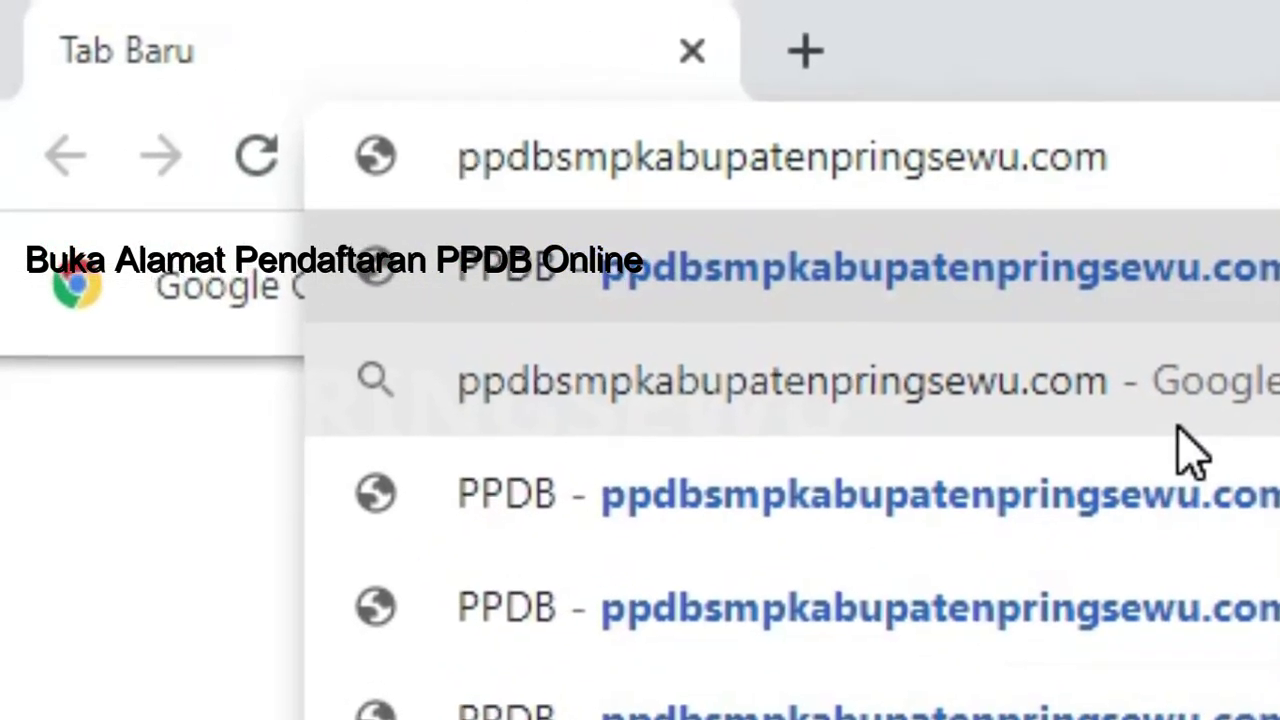
{"action": "key", "text": "Return"}
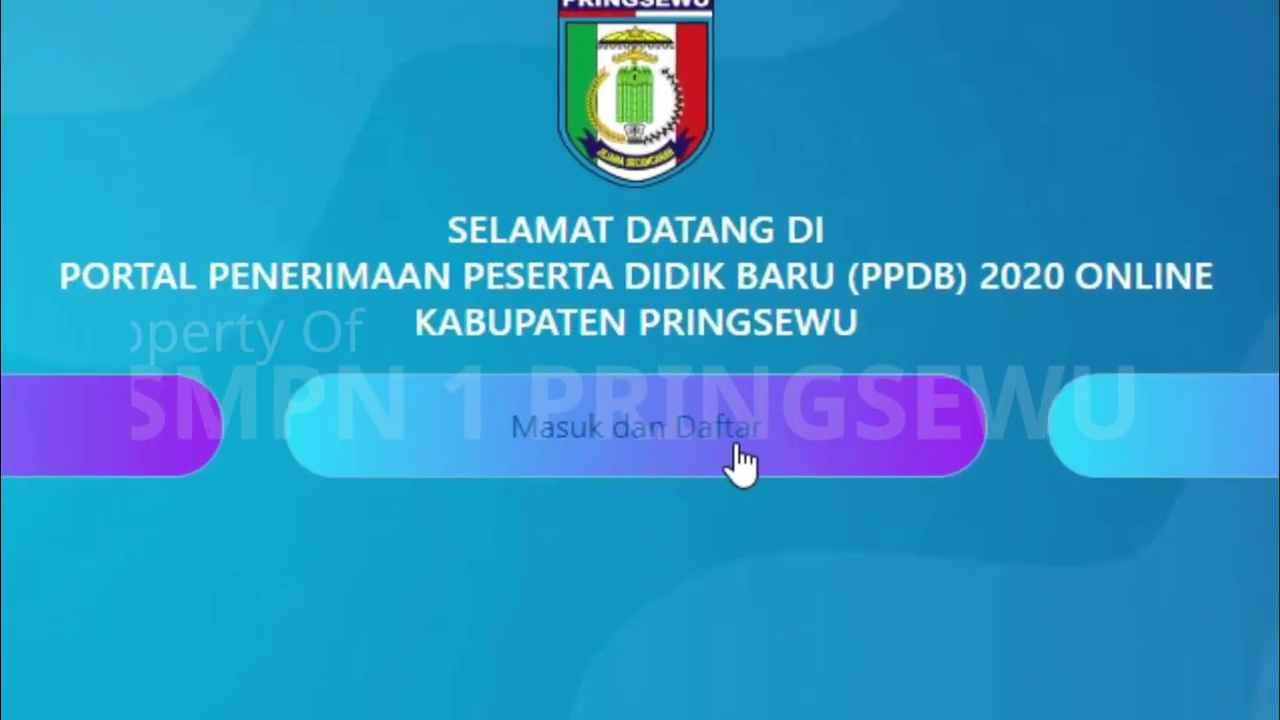
- Go through Masuk dan Daftar to Buat Akun Disini and scroll down the registration form
{"action": "left_click", "coordinate": [658, 452]}
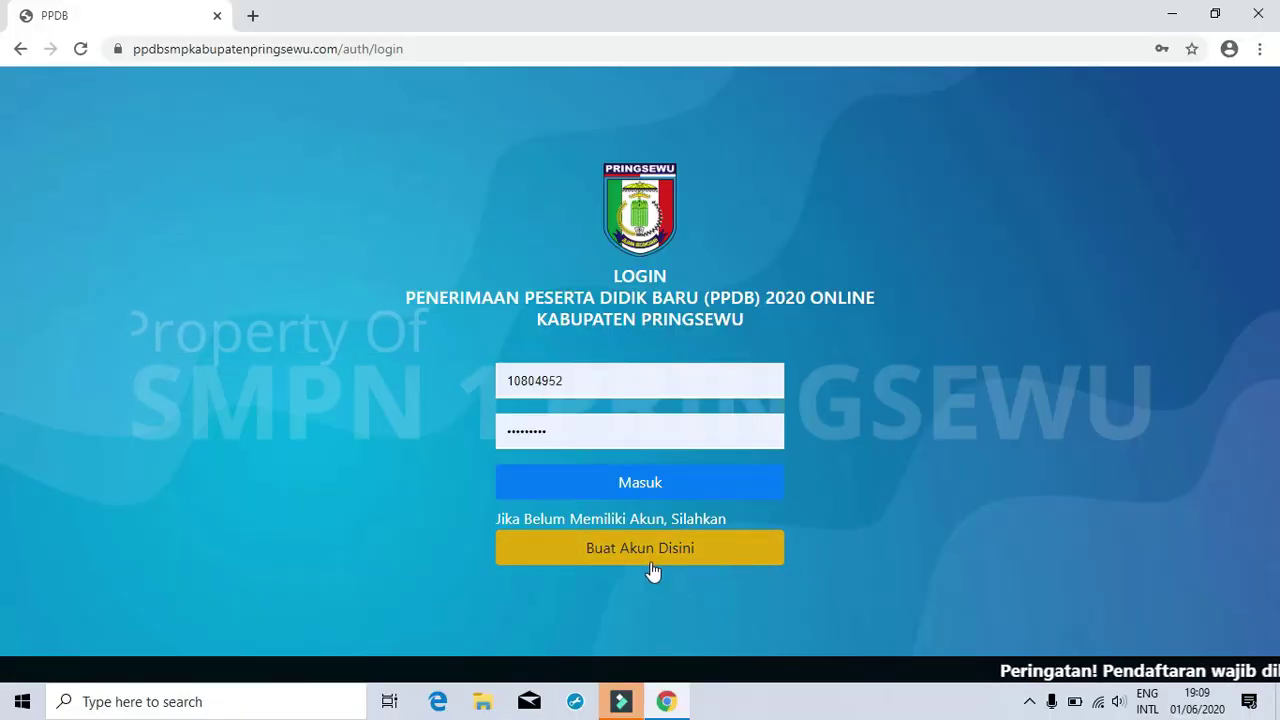
{"action": "left_click", "coordinate": [623, 551]}
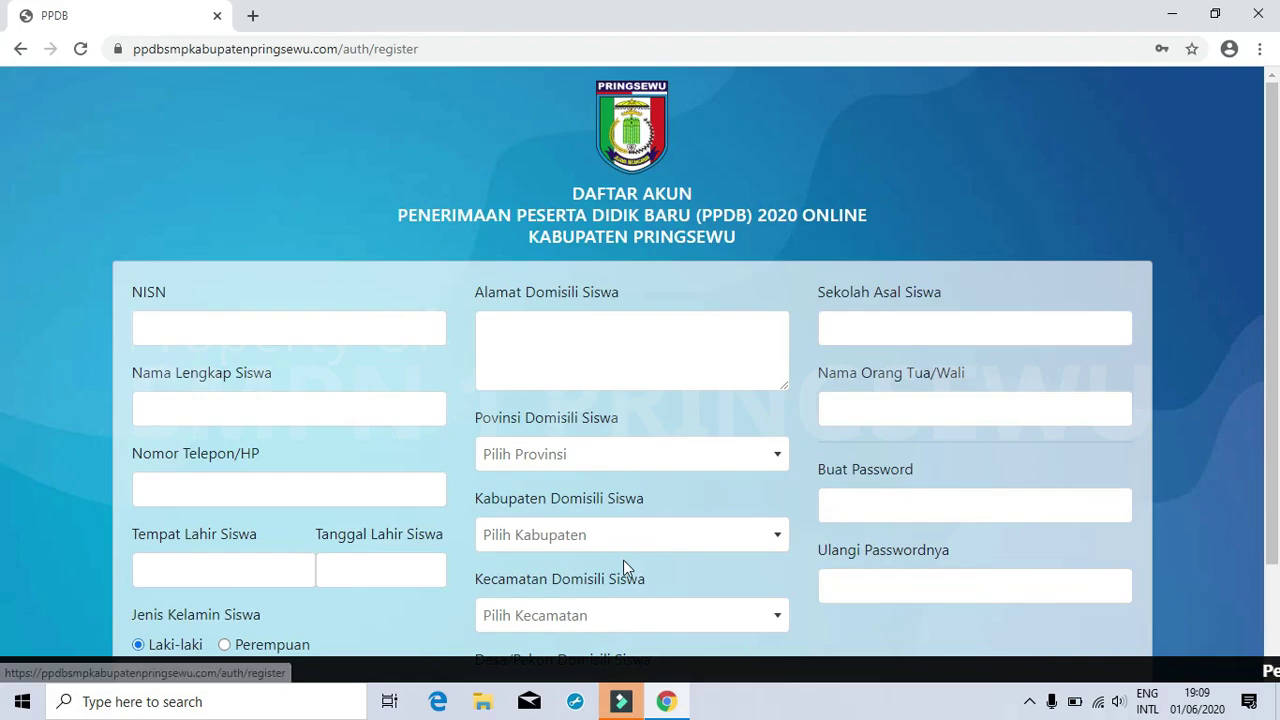
{"action": "scroll", "coordinate": [630, 450], "scroll_direction": "down", "scroll_amount": 1}
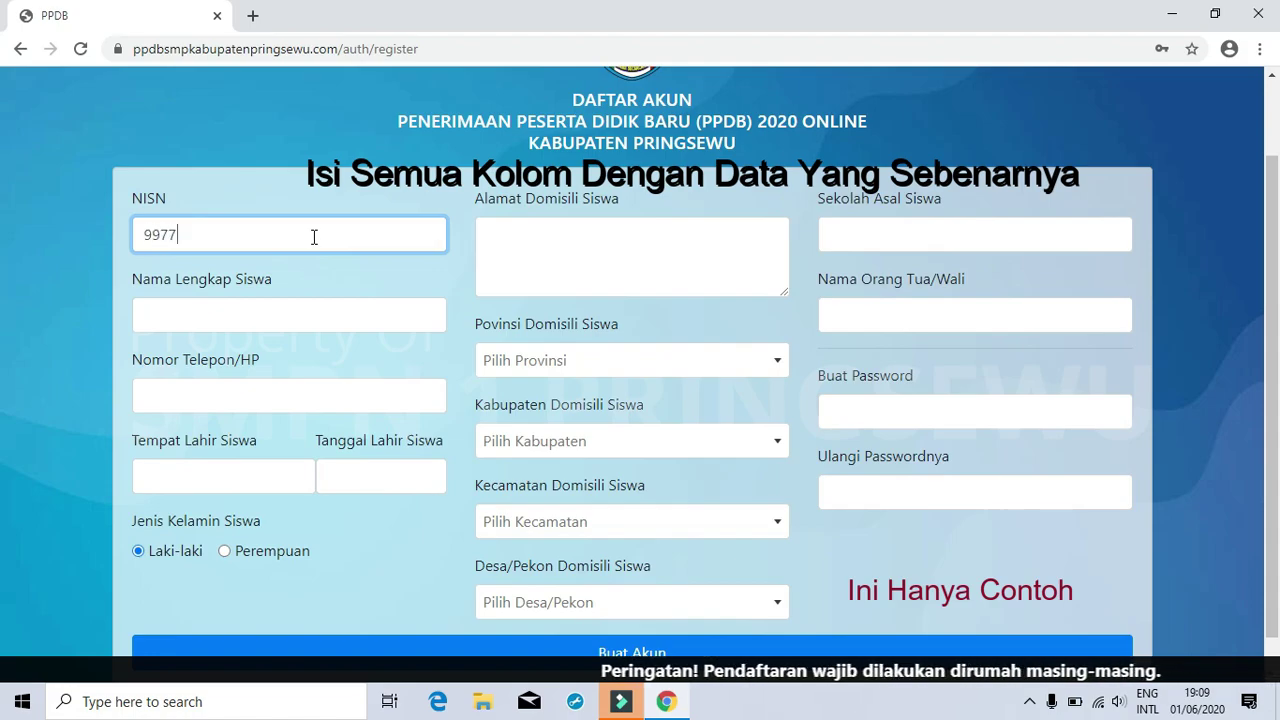
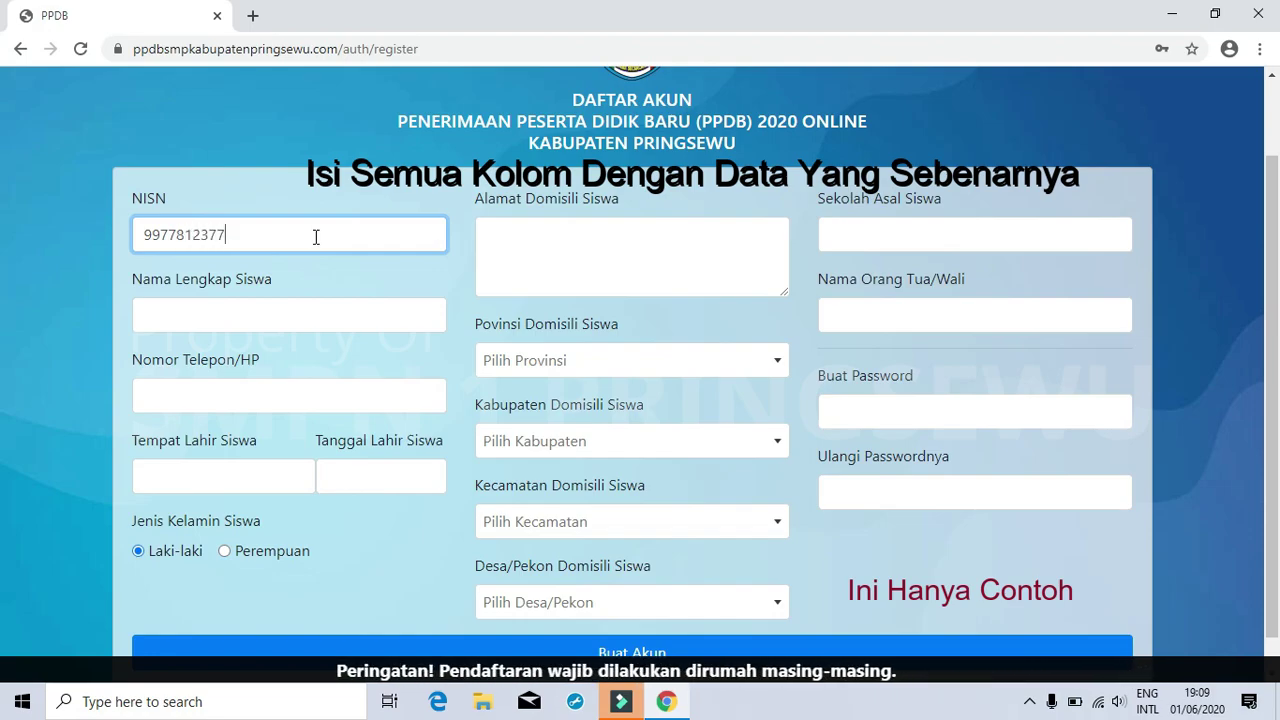
- Complete the student's NISN and enter the student's full name, correcting a misspelling
{"action": "left_click", "coordinate": [268, 304]}
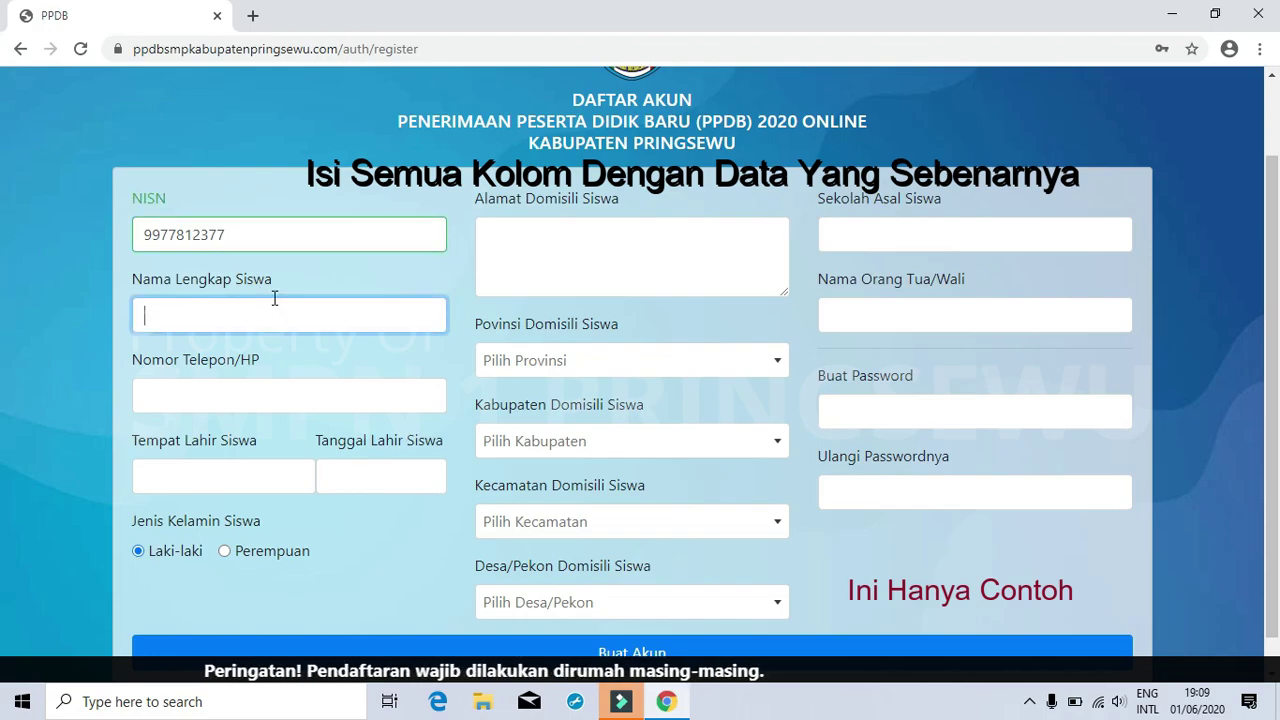
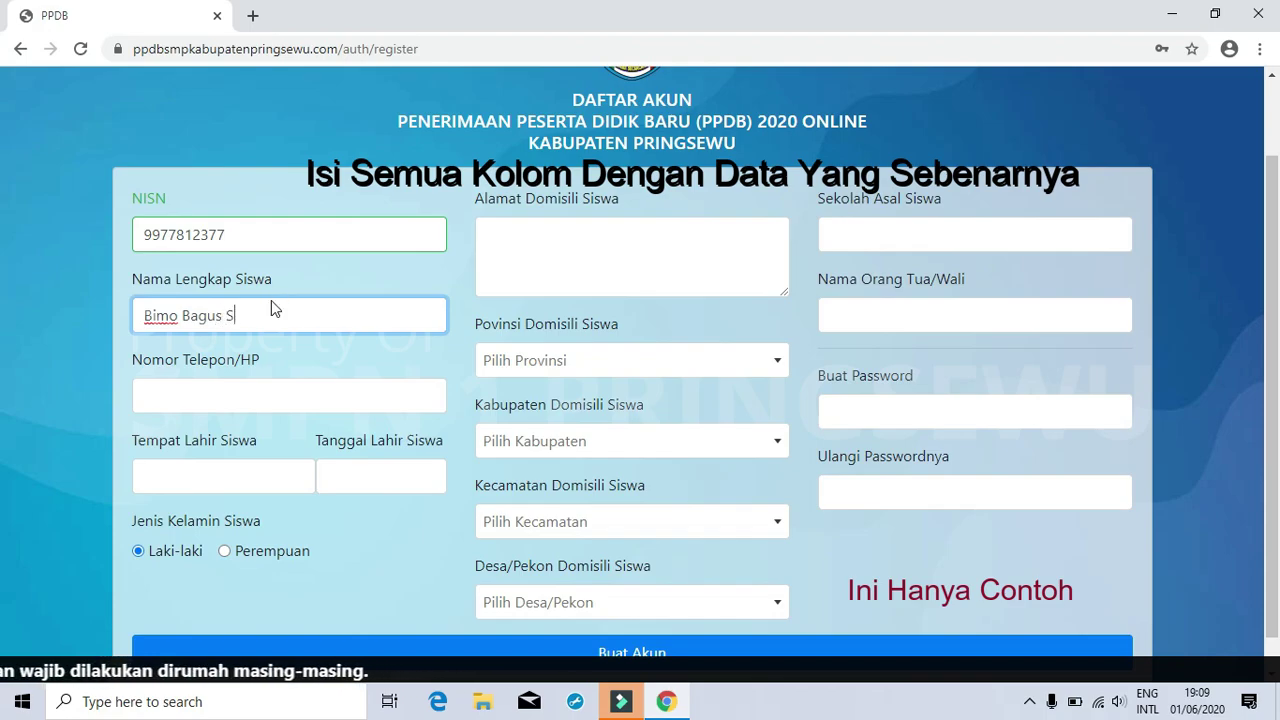
- Enter the student's phone number without spaces, then move to the Tempat Lahir Siswa field
{"action": "left_click", "coordinate": [273, 384]}
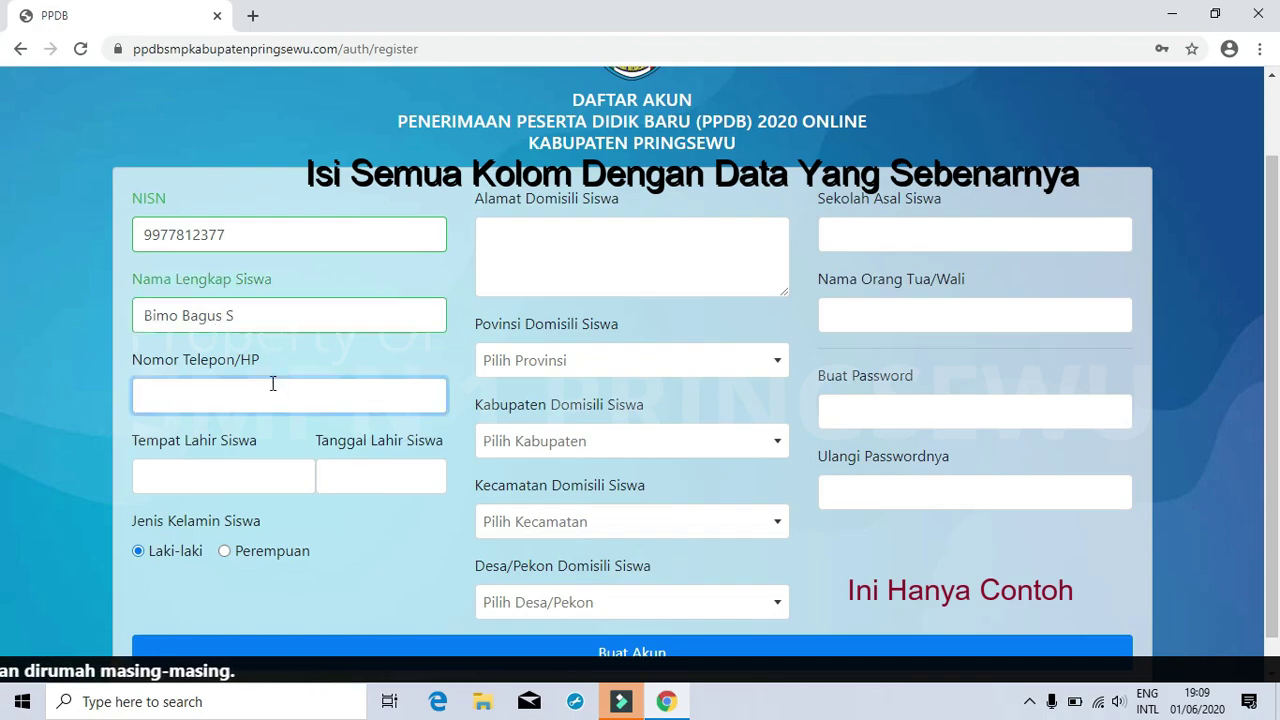
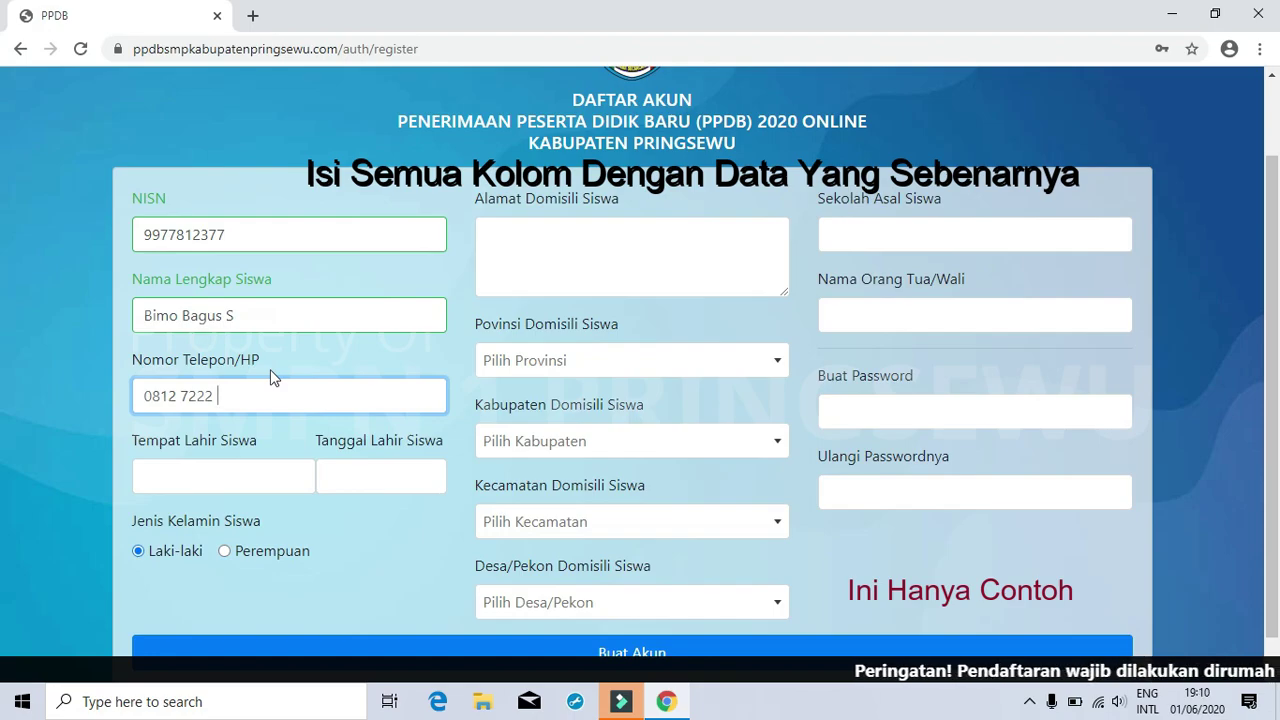
{"action": "key", "text": "Left"}
{"action": "key", "text": "Left"}
{"action": "key", "text": "Left"}
{"action": "key", "text": "Left"}
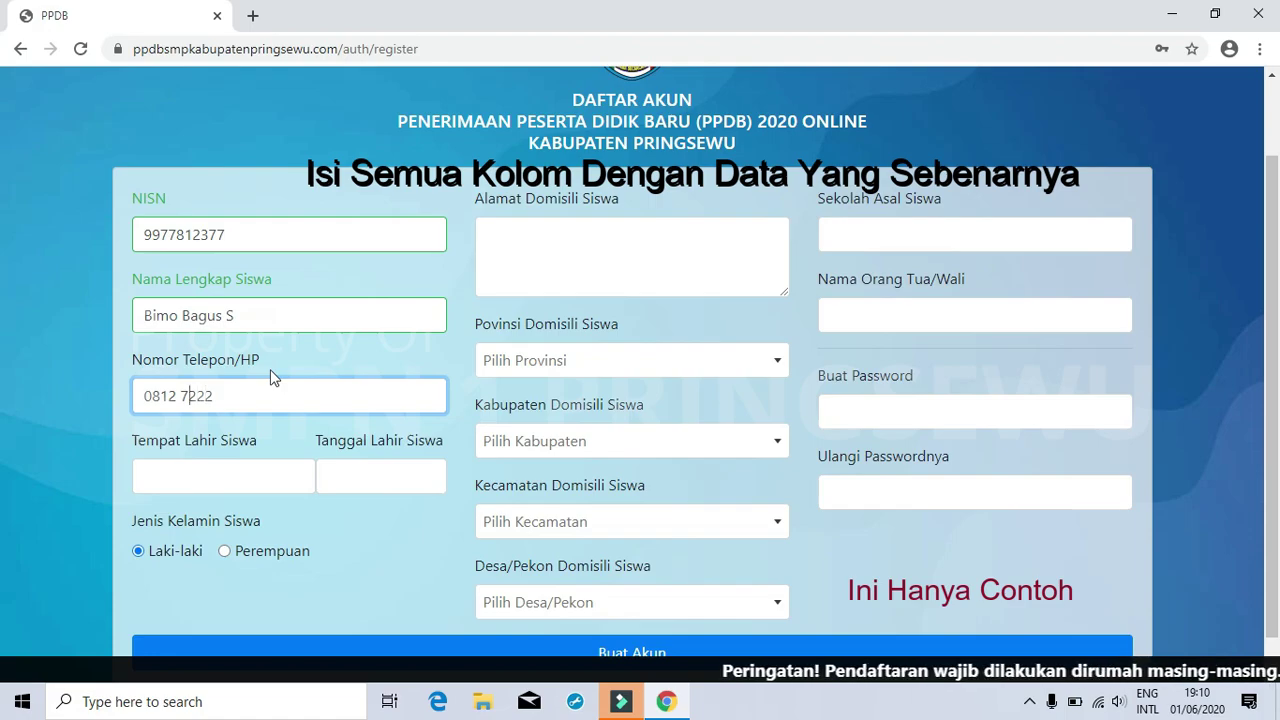
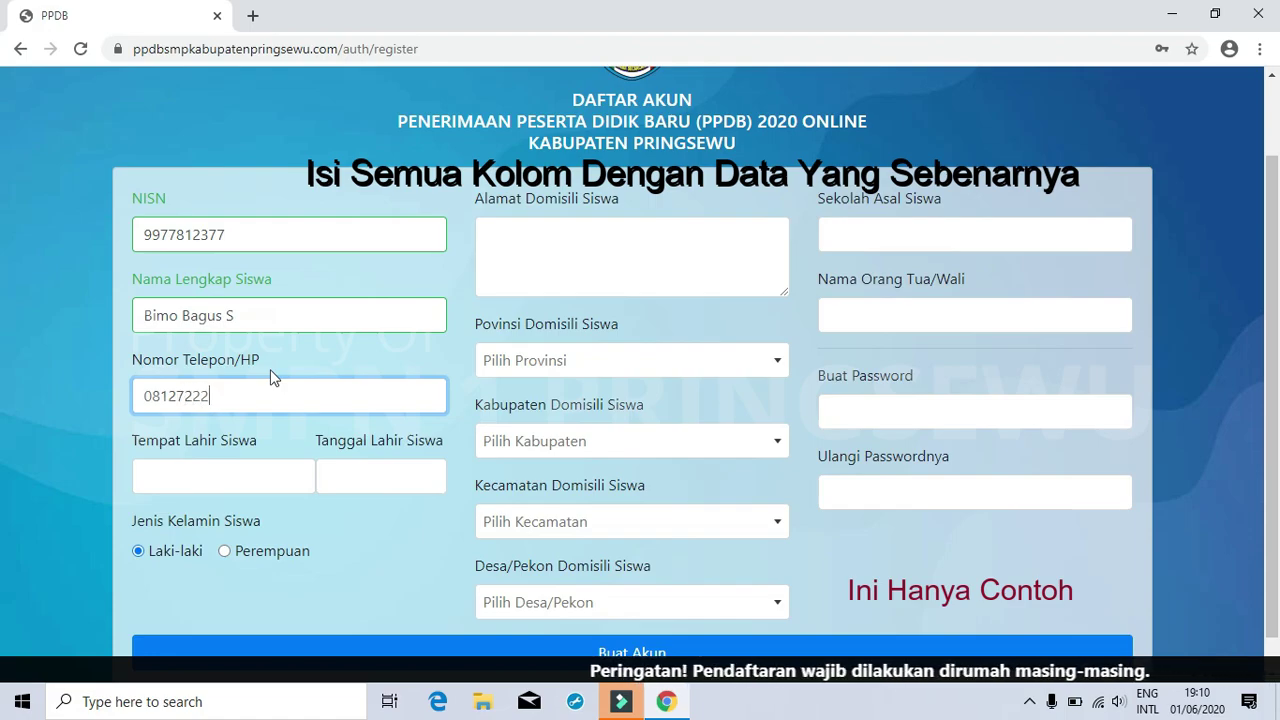
{"action": "key", "text": "End"}
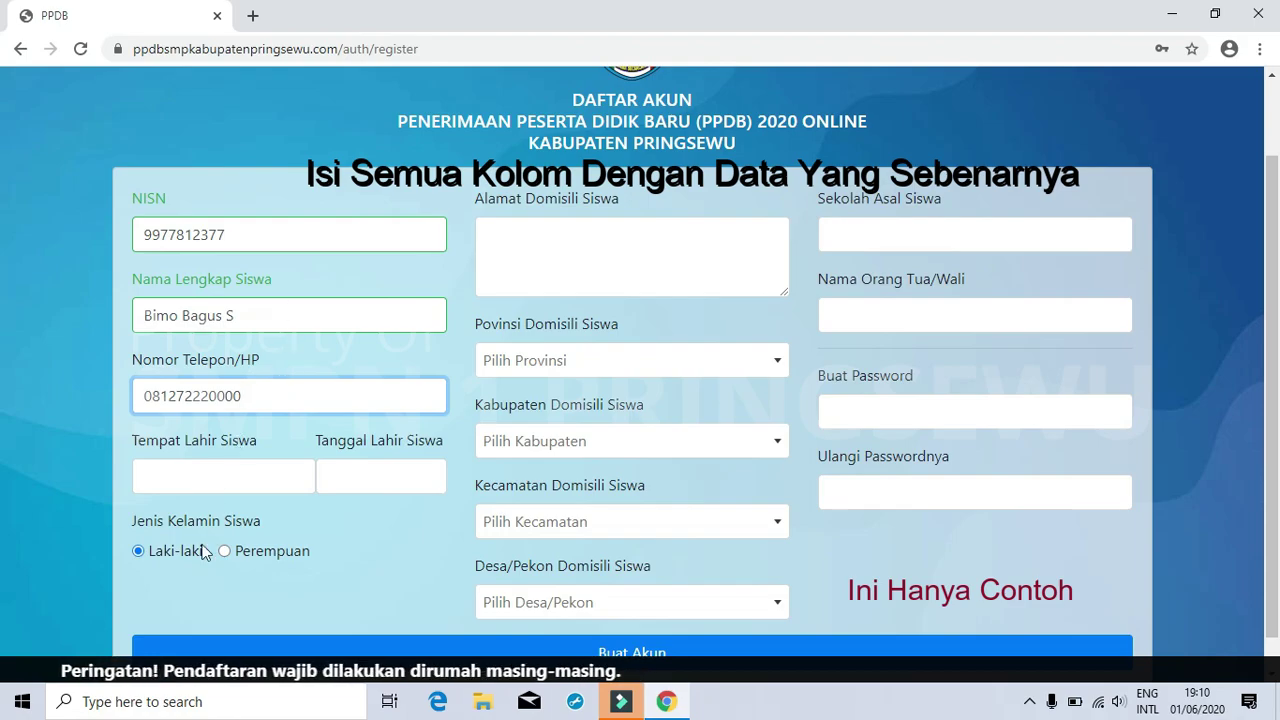
{"action": "left_click", "coordinate": [216, 486]}
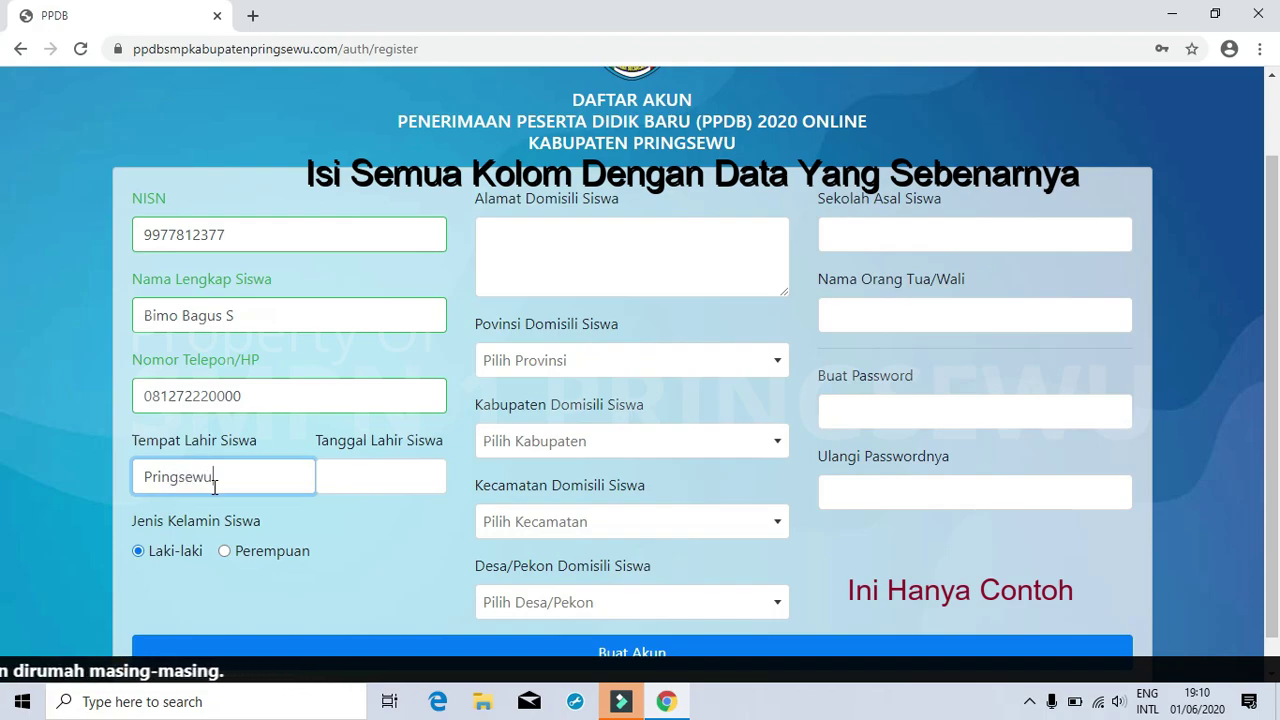
- Pick 25 April 2008 as the student's birth date in the calendar
{"action": "left_click", "coordinate": [341, 483]}
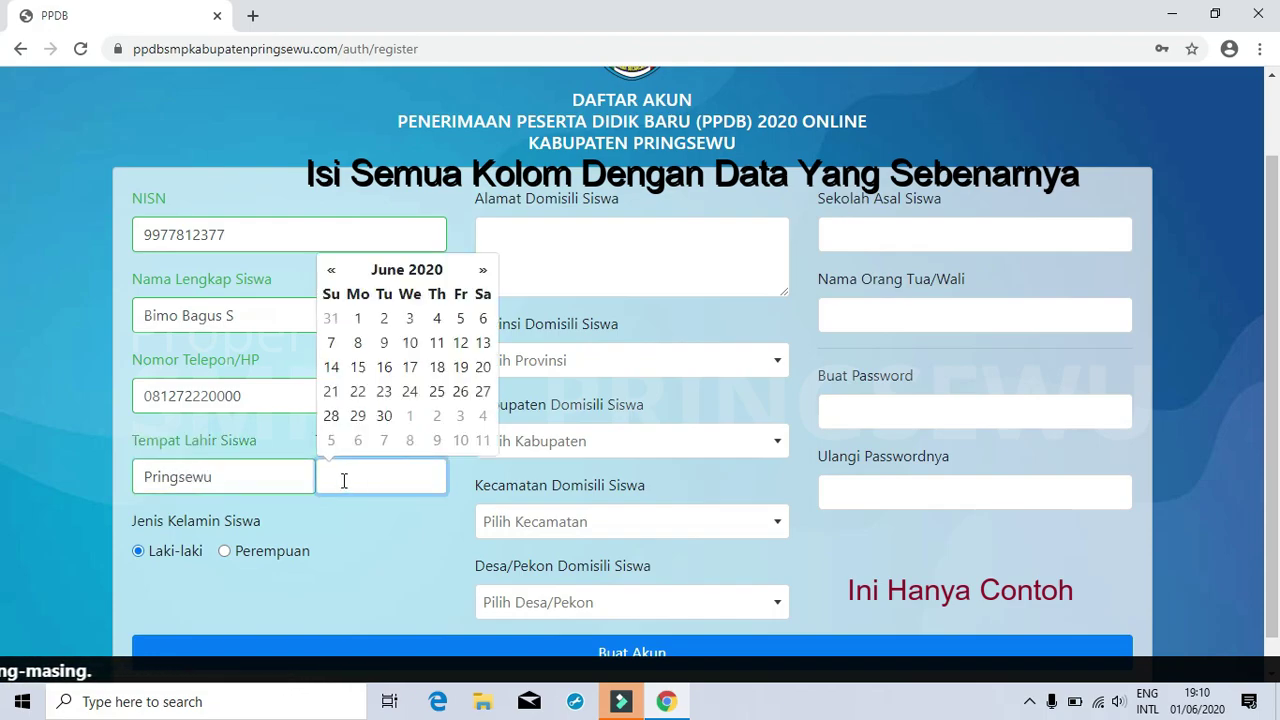
{"action": "left_click", "coordinate": [408, 272]}
{"action": "left_click", "coordinate": [415, 280]}
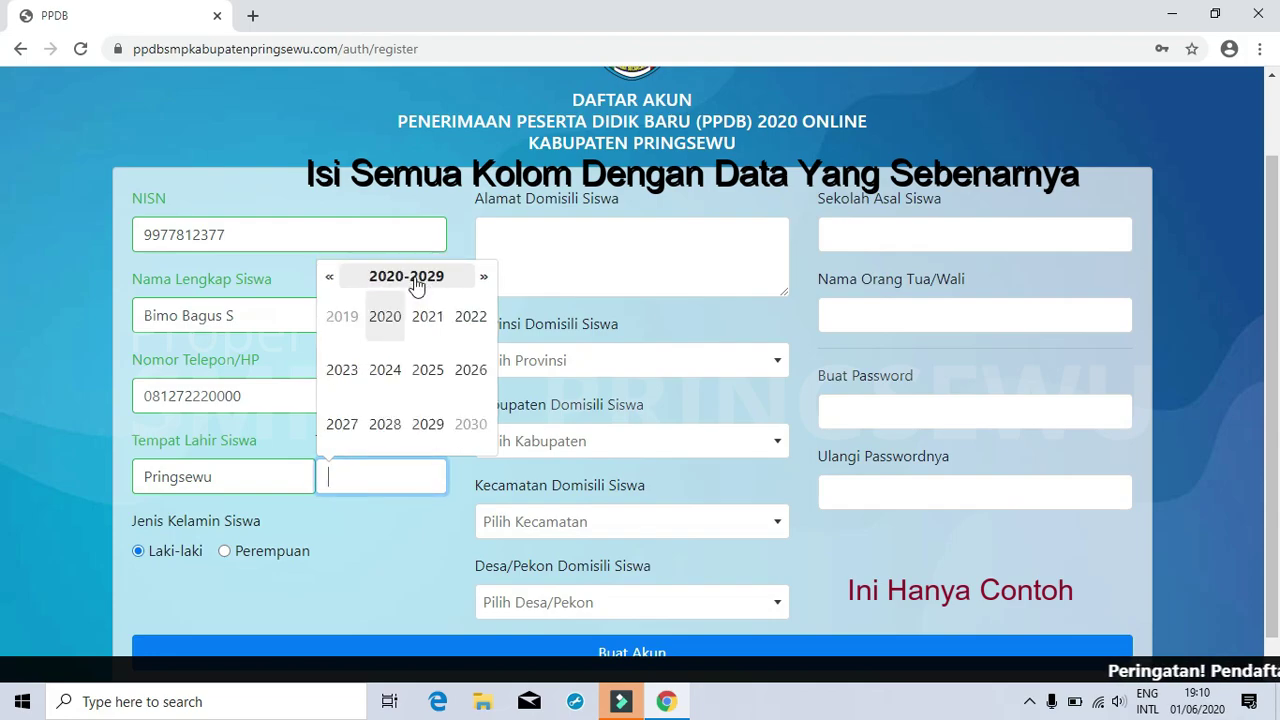
{"action": "left_click", "coordinate": [332, 280]}
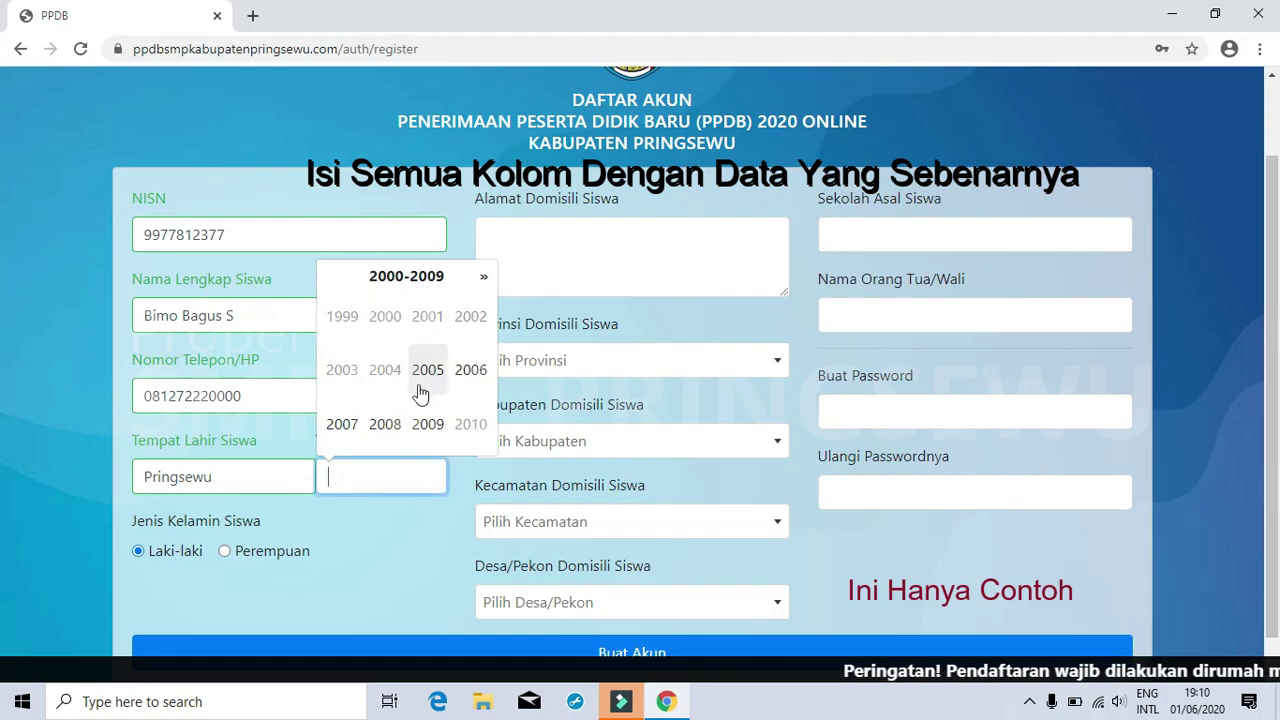
{"action": "left_click", "coordinate": [385, 424]}
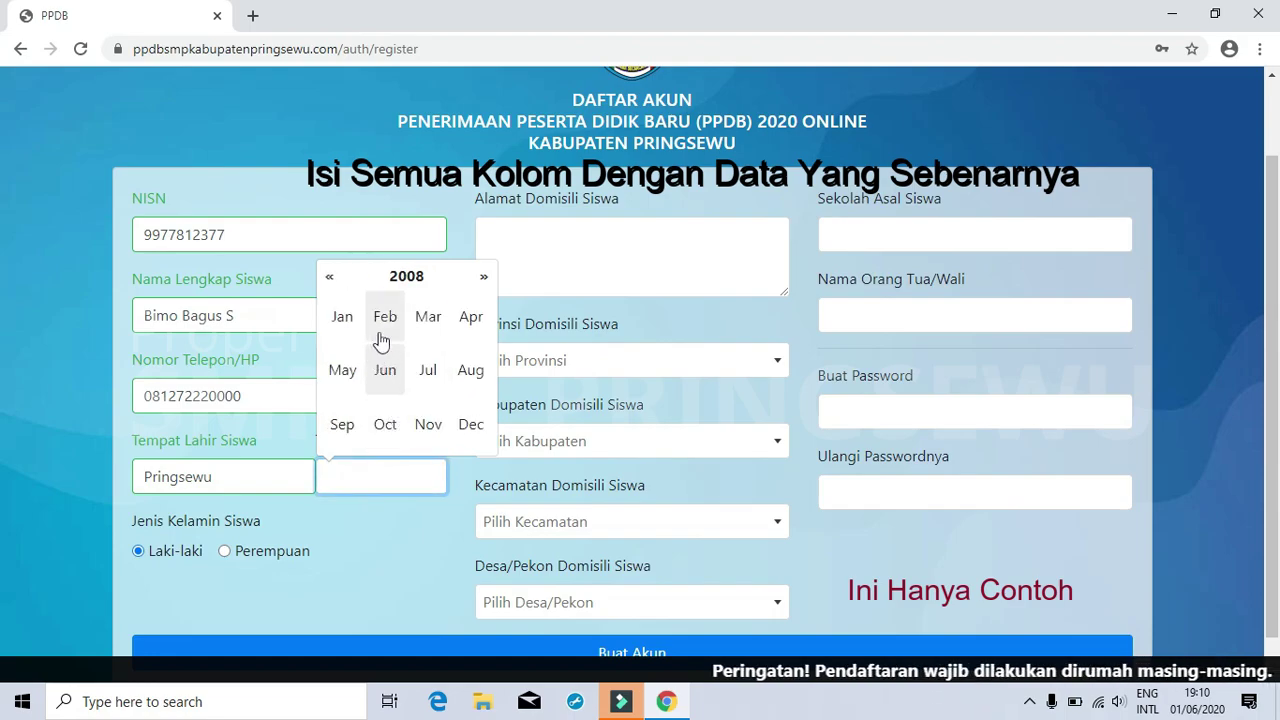
{"action": "left_click", "coordinate": [471, 318]}
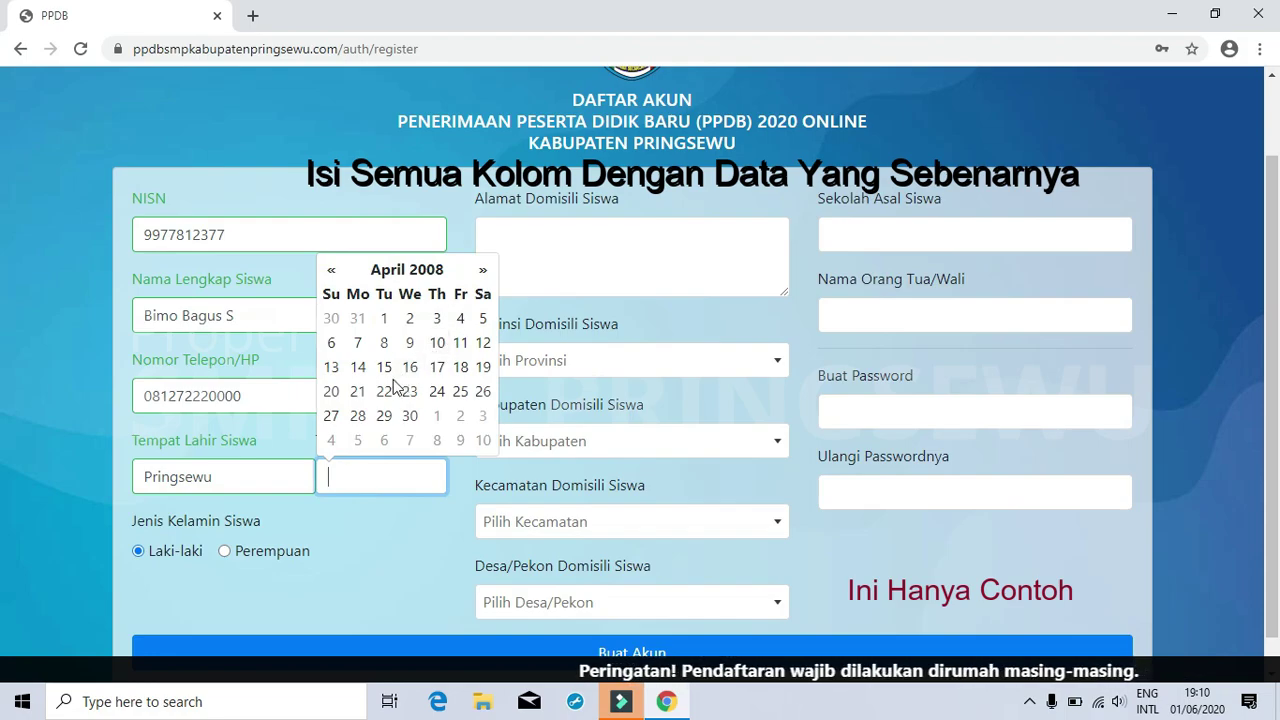
{"action": "left_click", "coordinate": [459, 392]}
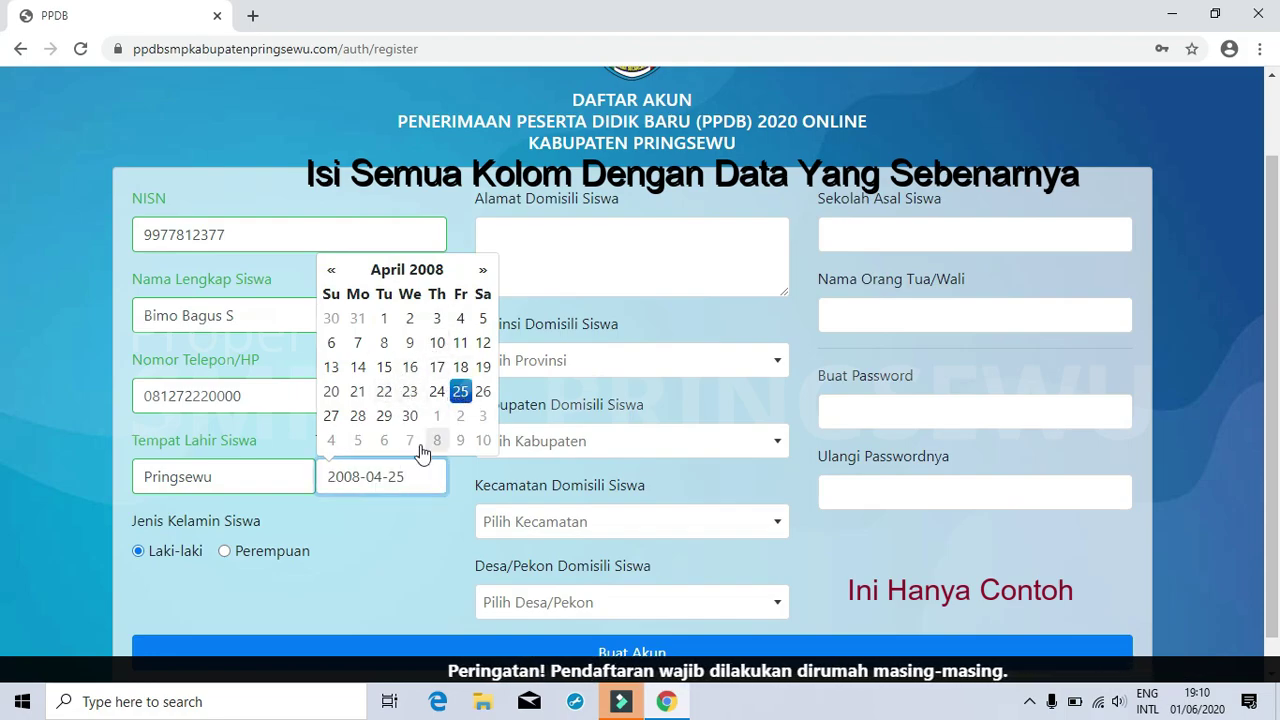
{"action": "left_click", "coordinate": [137, 550]}
- Type the student's street address into Alamat Domisili Siswa
{"action": "left_click", "coordinate": [577, 252]}
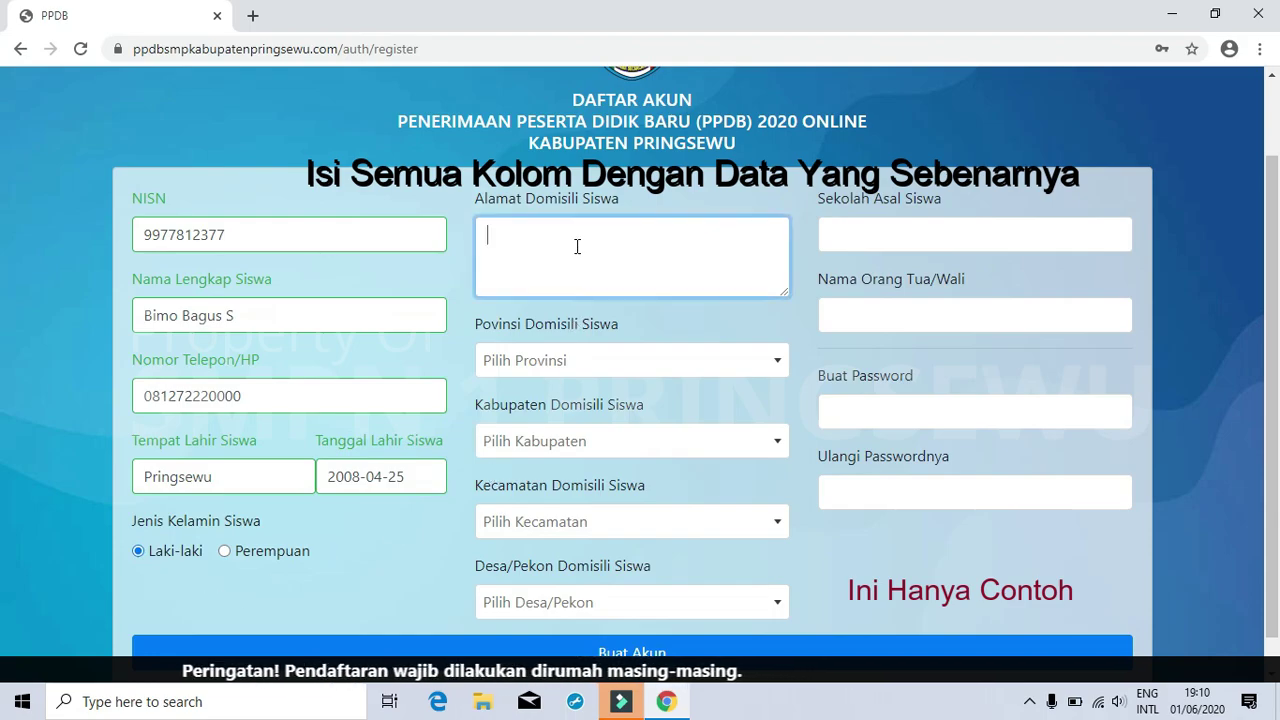
{"action": "type", "text": "Jl"}
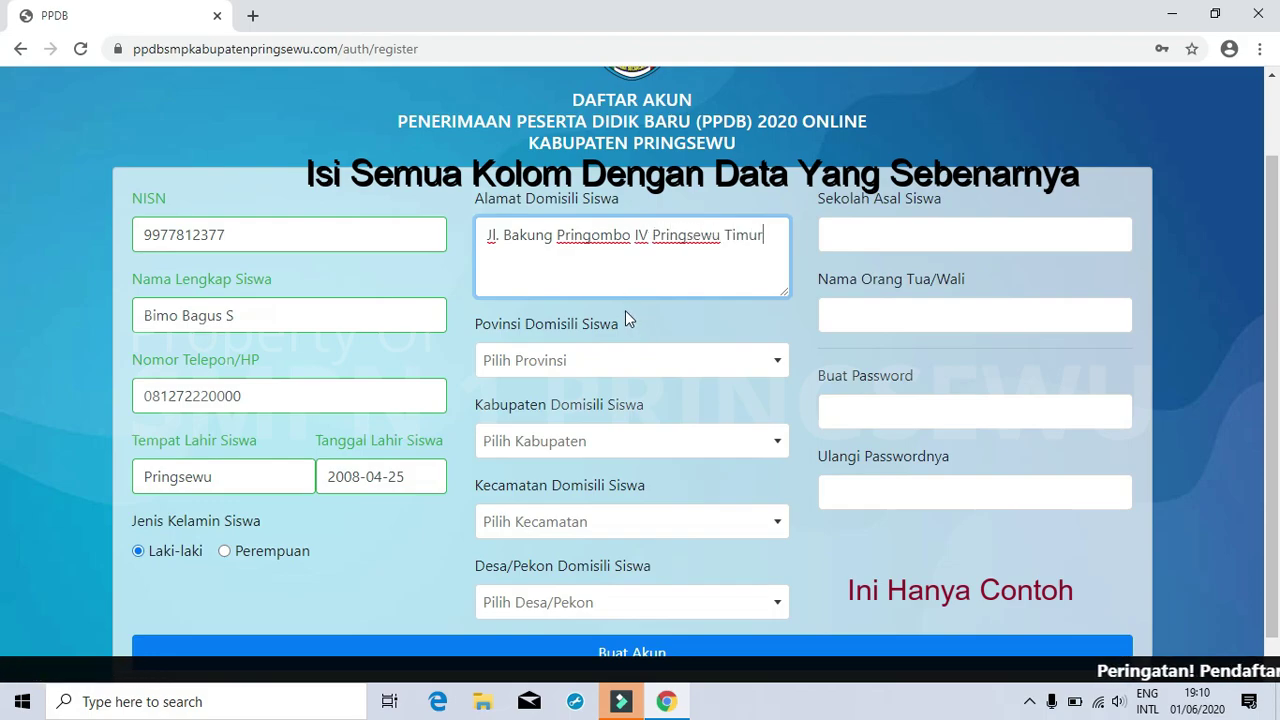
- Choose LAMPUNG as the province and KABUPATEN PRINGSEWU as the regency
{"action": "left_click", "coordinate": [639, 361]}
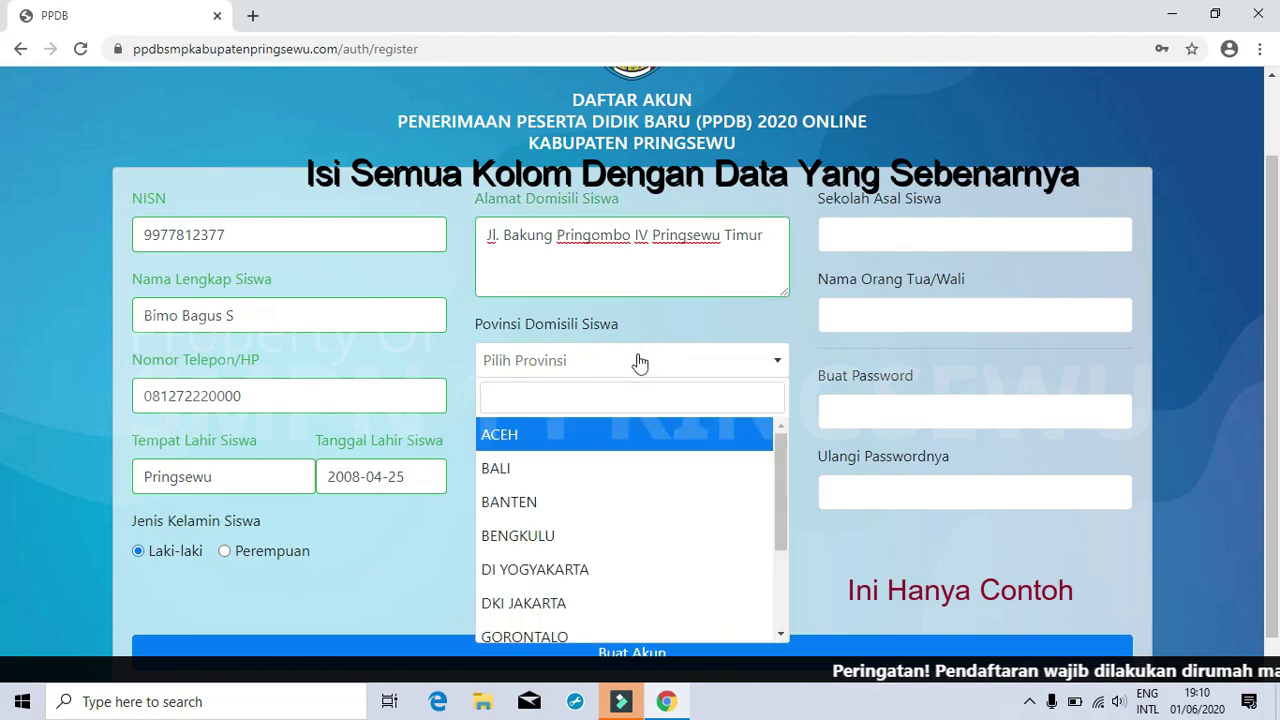
{"action": "type", "text": "lamp"}
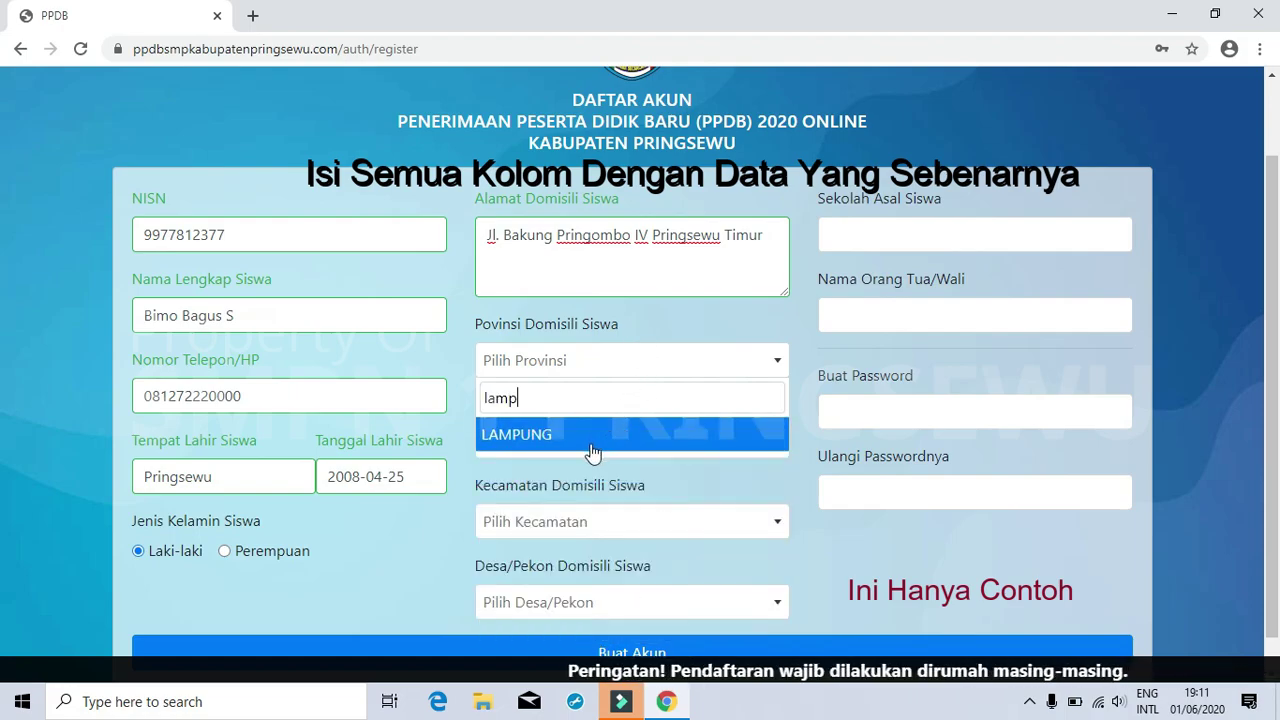
{"action": "left_click", "coordinate": [560, 438]}
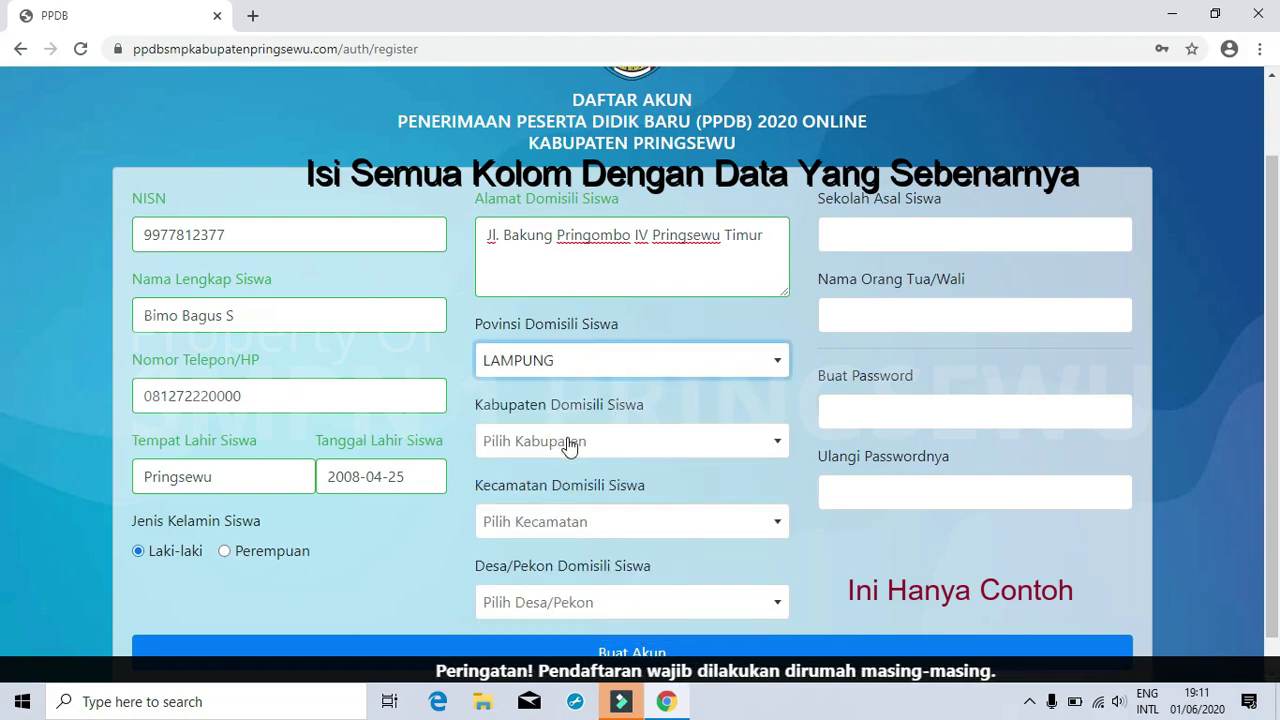
{"action": "left_click", "coordinate": [575, 447]}
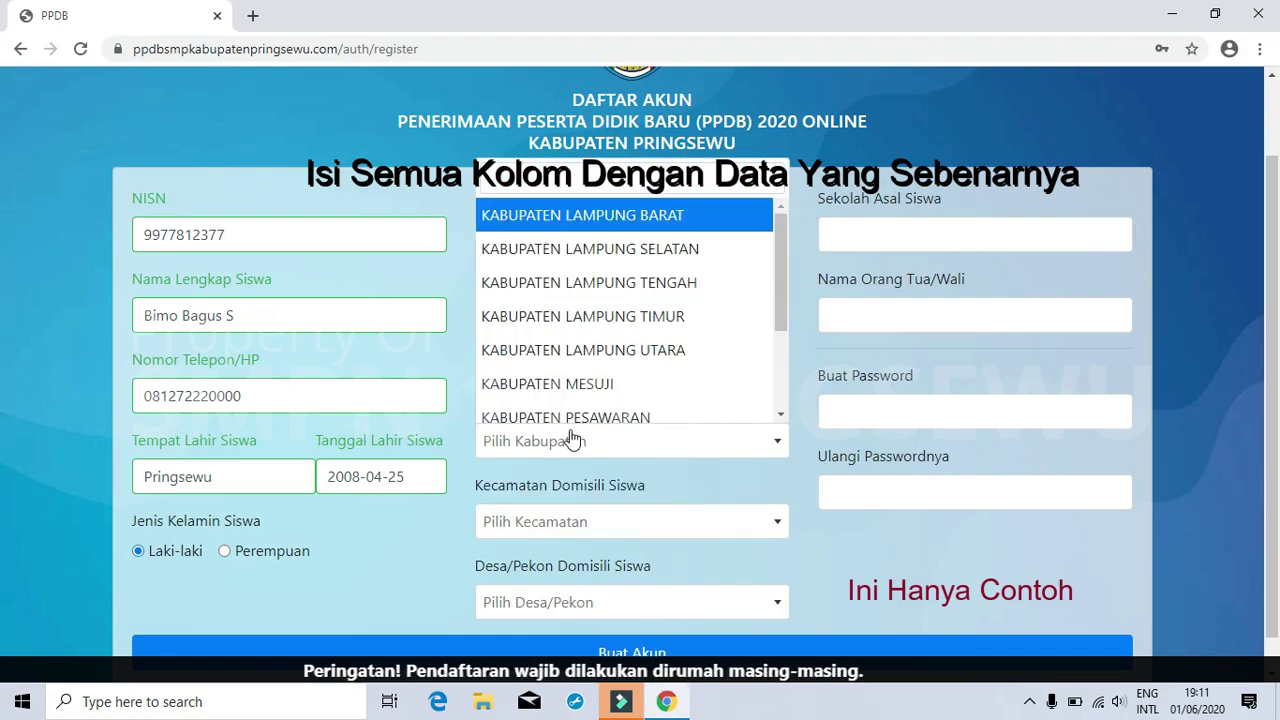
{"action": "type", "text": "pring"}
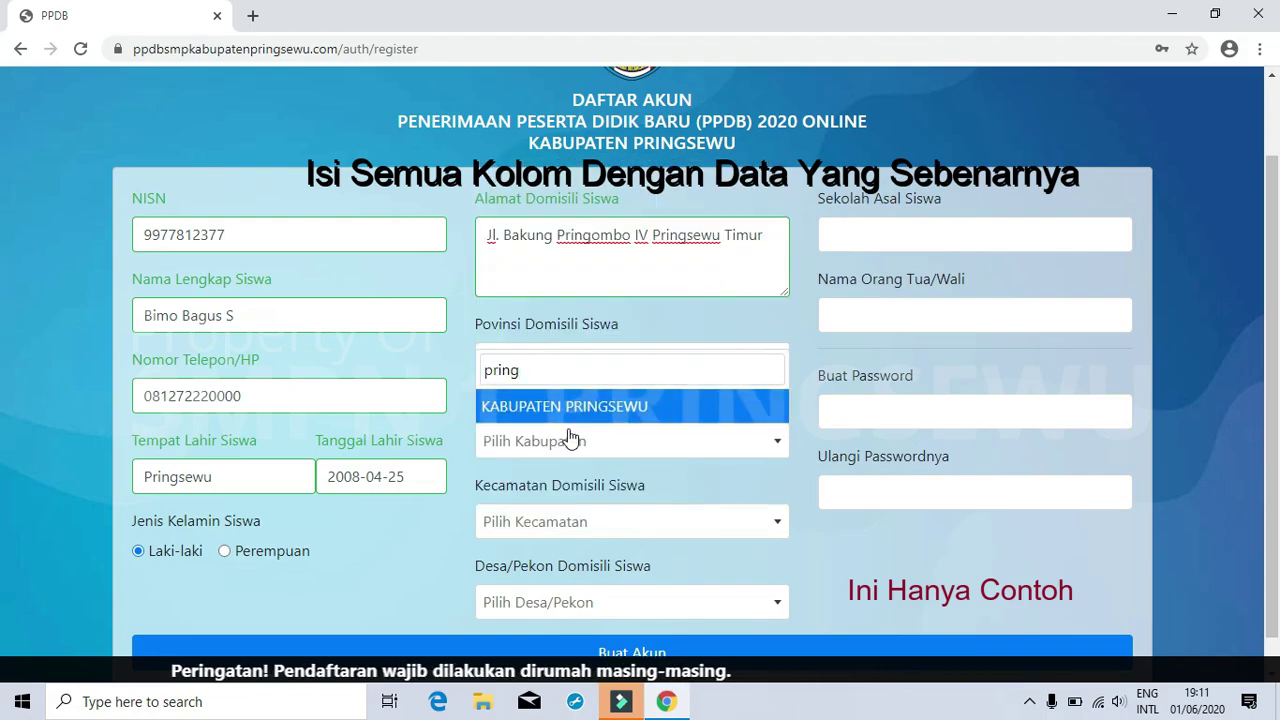
{"action": "left_click", "coordinate": [581, 414]}
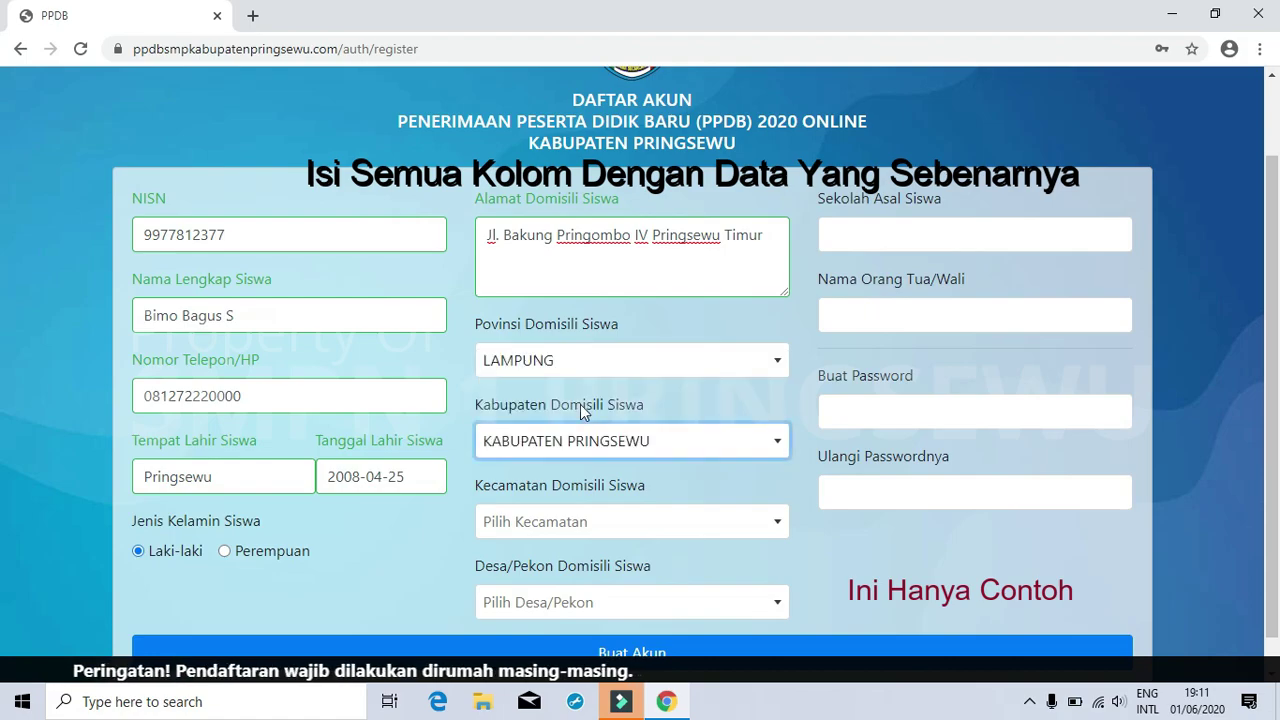
- Choose PRINGSEWU as the district and PRINGSEWU TIMUR as the village
{"action": "left_click", "coordinate": [610, 530]}
{"action": "type", "text": "pringsewu"}
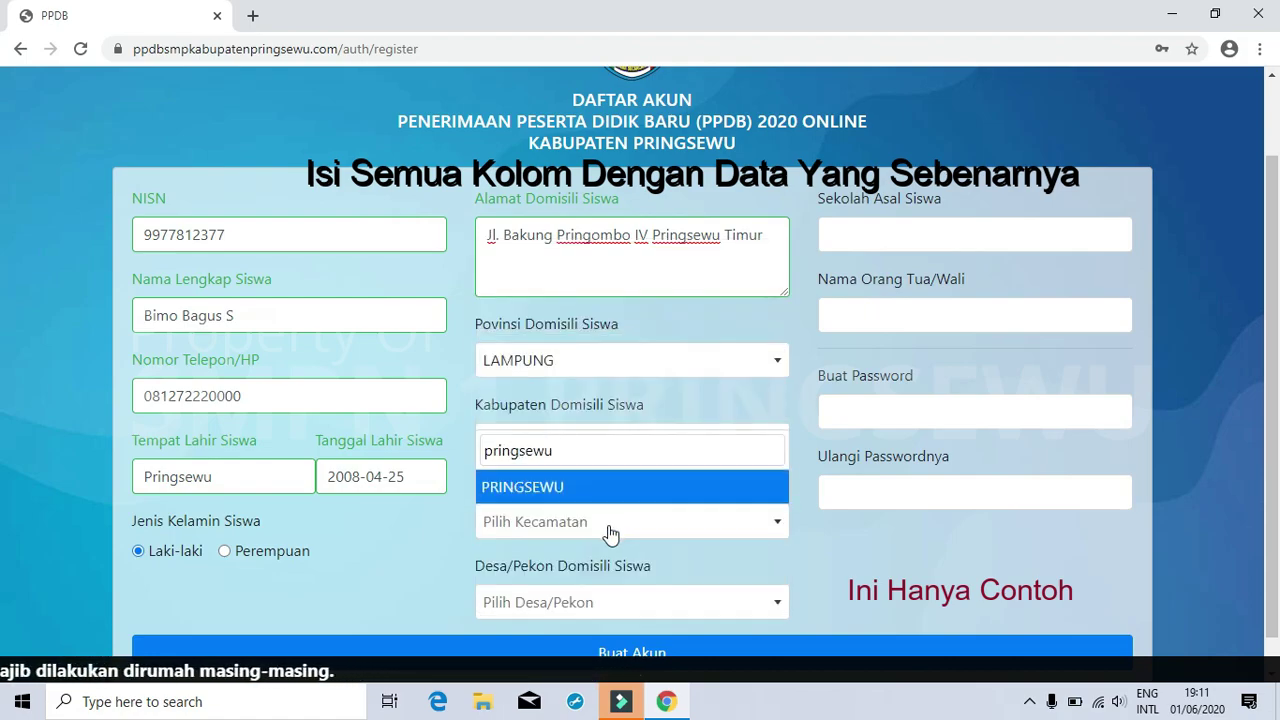
{"action": "left_click", "coordinate": [567, 487]}
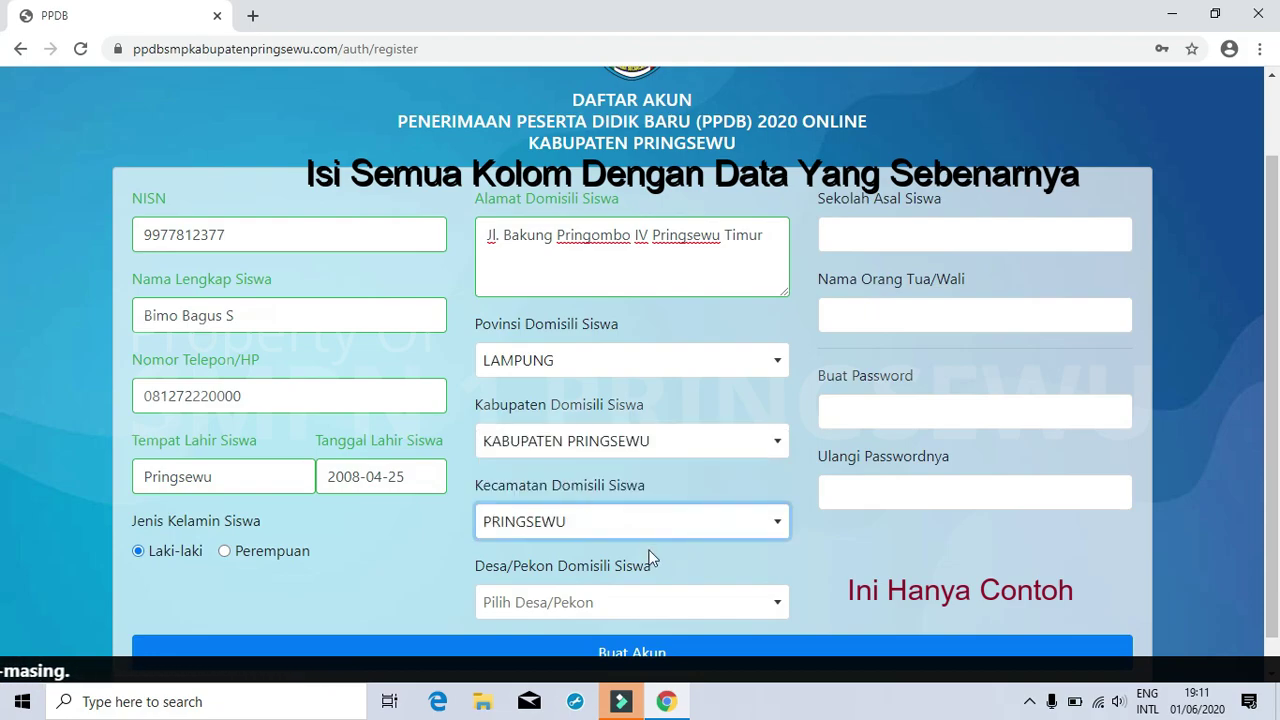
{"action": "scroll", "coordinate": [671, 556], "scroll_direction": "down", "scroll_amount": 1}
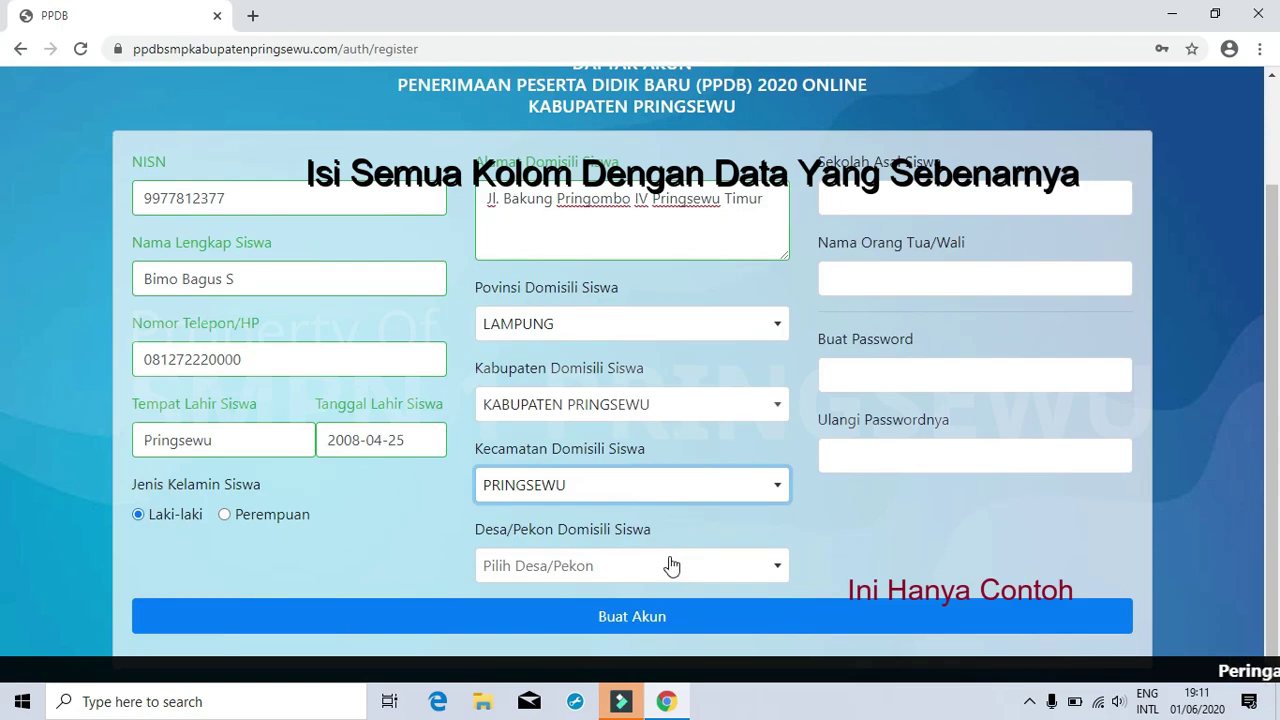
{"action": "left_click", "coordinate": [671, 566]}
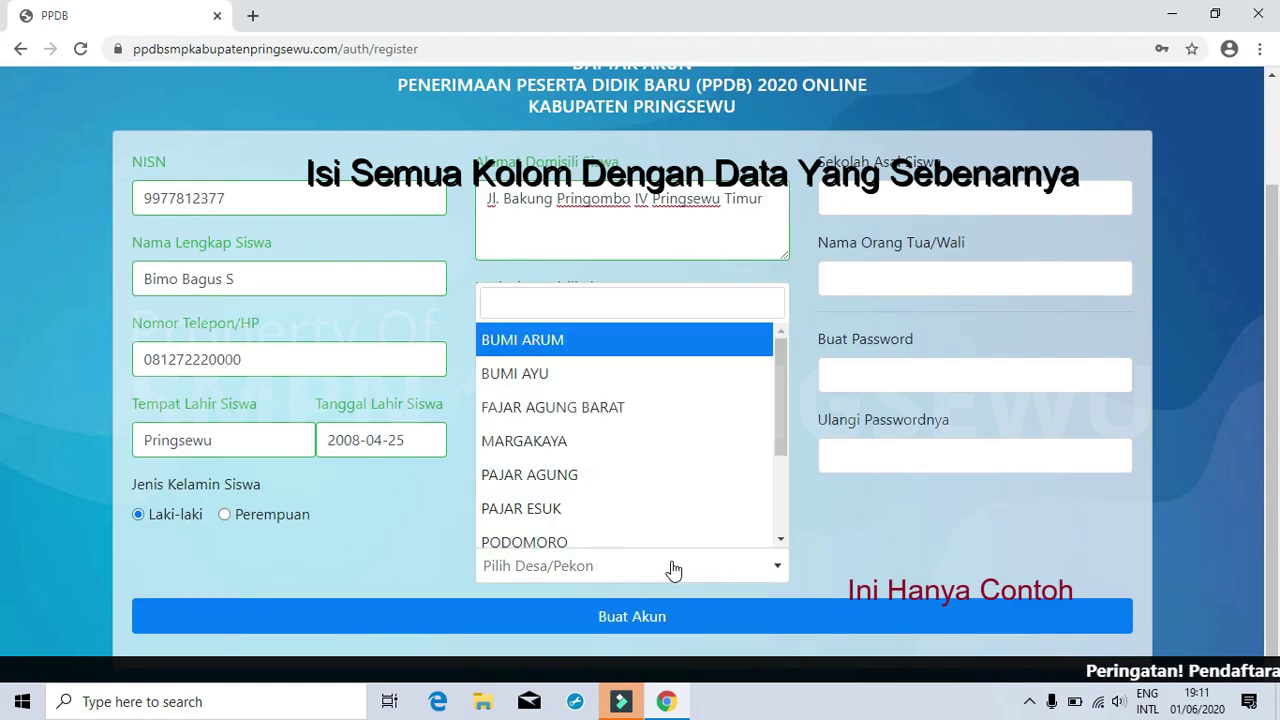
{"action": "type", "text": "pri"}
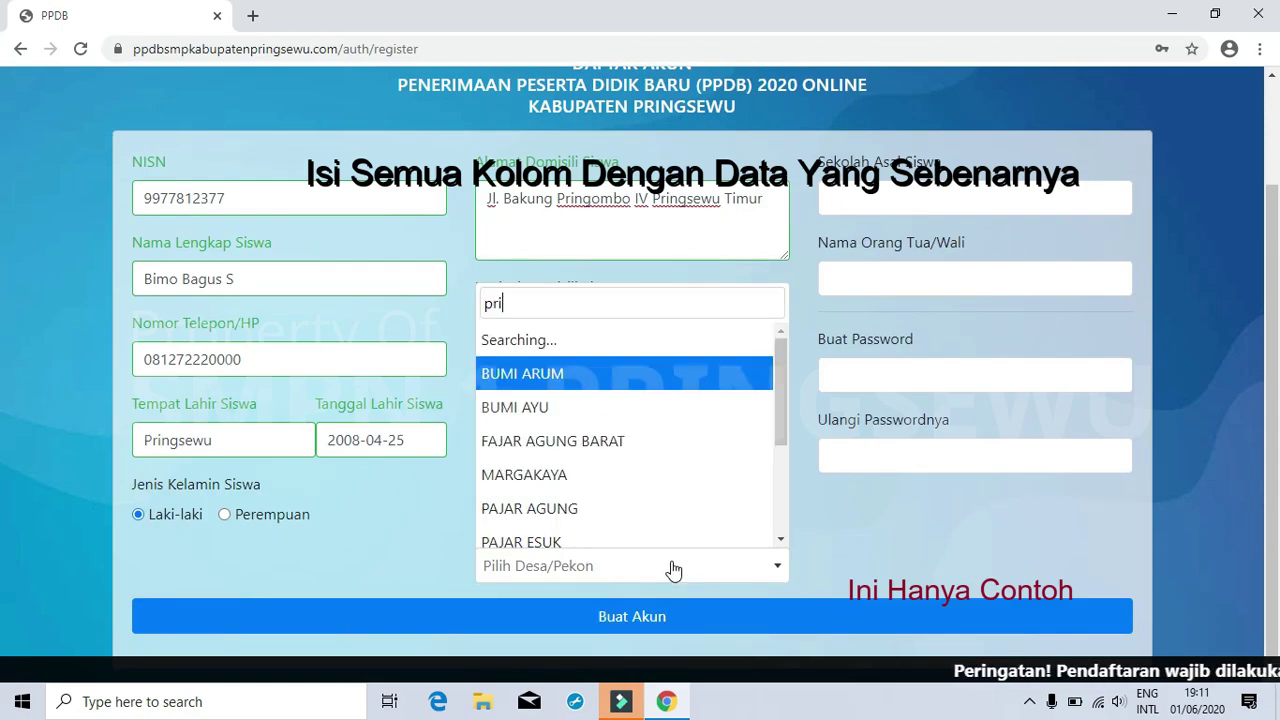
{"action": "type", "text": "ngsewu"}
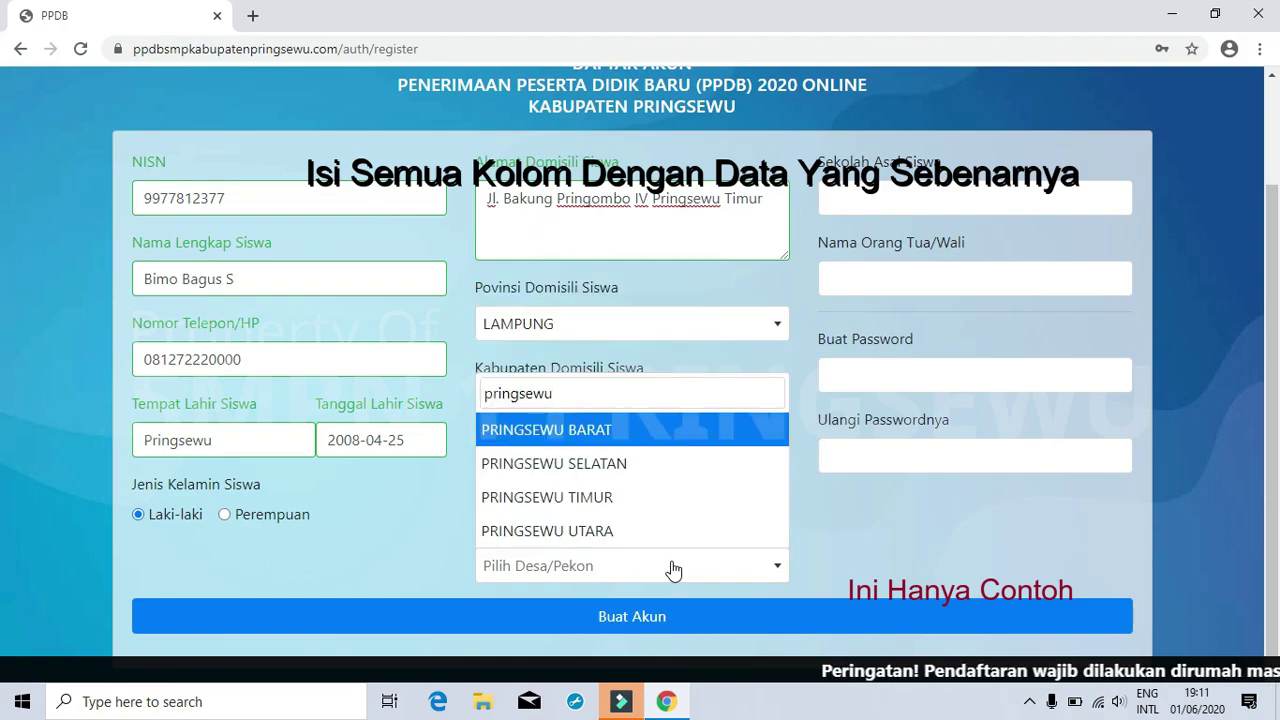
{"action": "type", "text": " ti"}
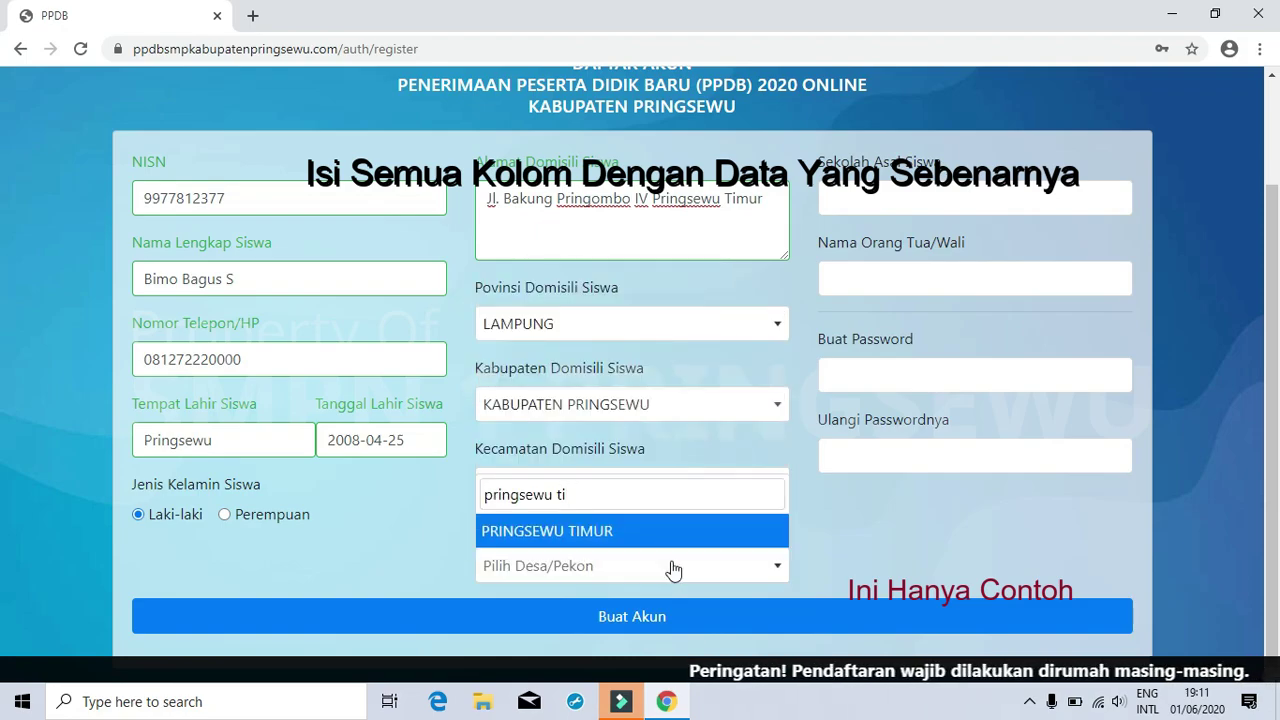
{"action": "left_click", "coordinate": [666, 531]}
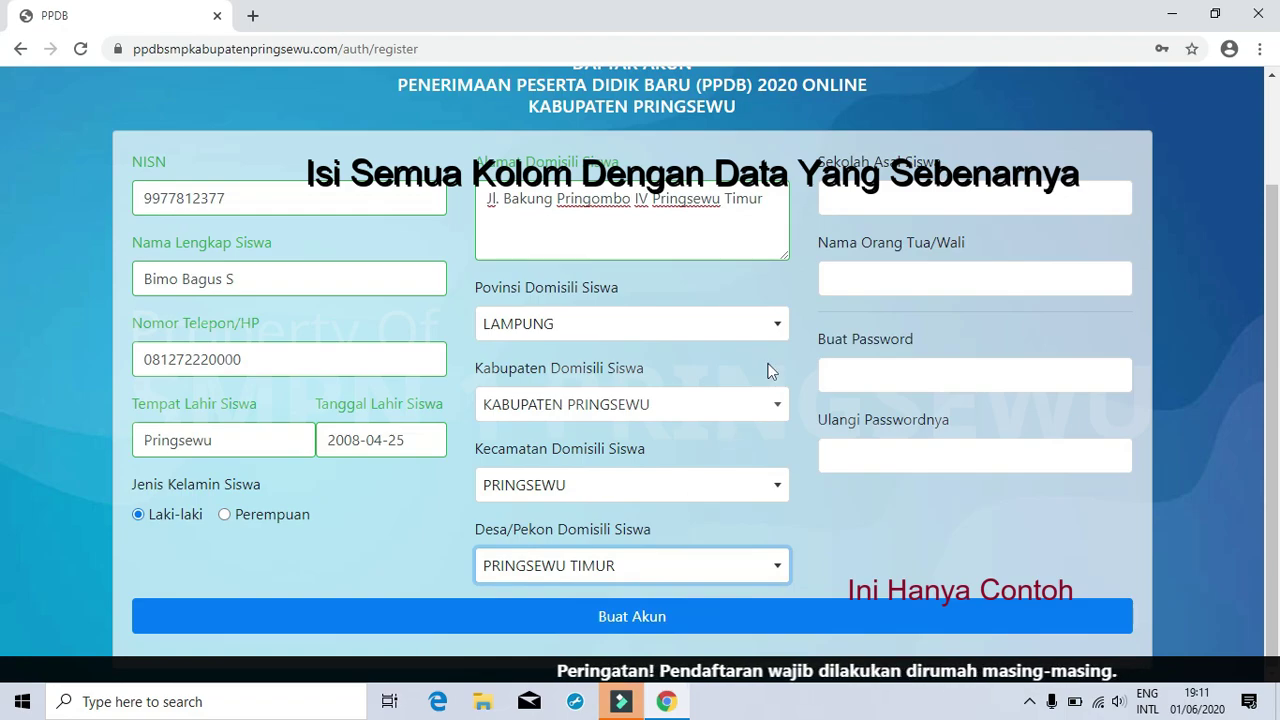
- Enter SD Negeri 2 Pringsewu as Sekolah Asal Siswa and fill in the parent's name
{"action": "left_click", "coordinate": [871, 198]}
{"action": "type", "text": "SD"}
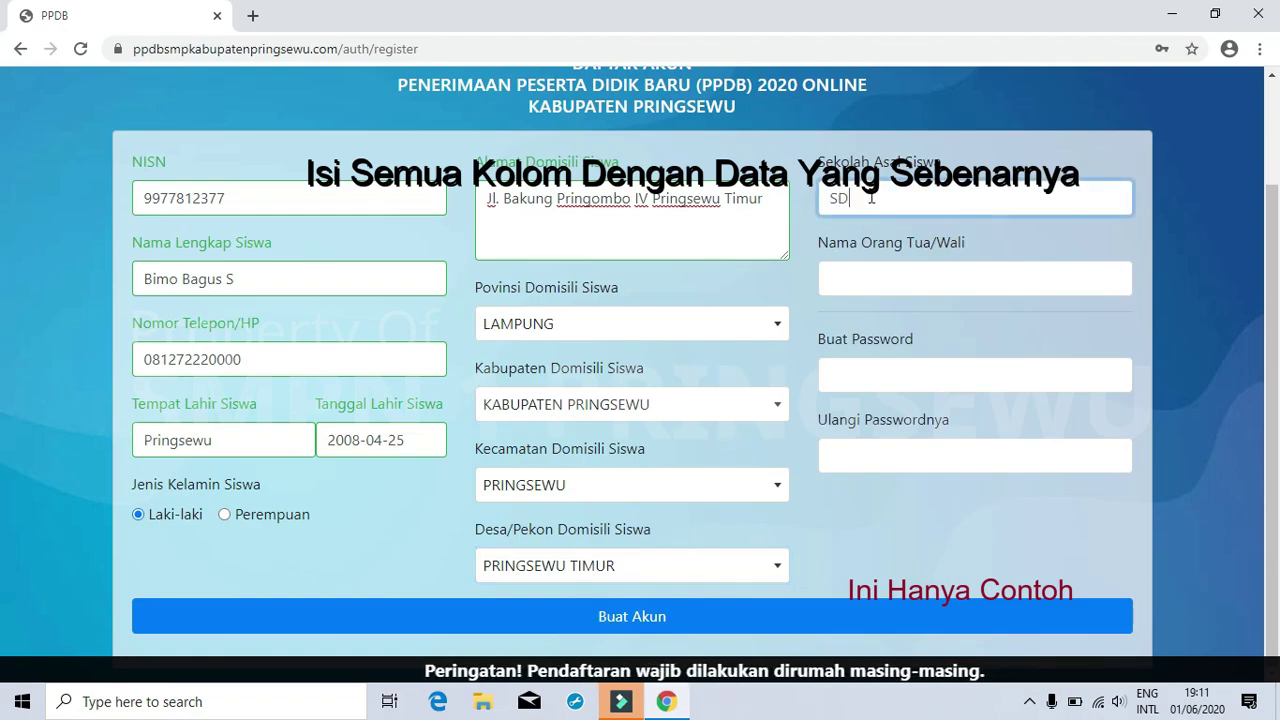
{"action": "type", "text": " Negeri 2 Pringsewu Timur"}
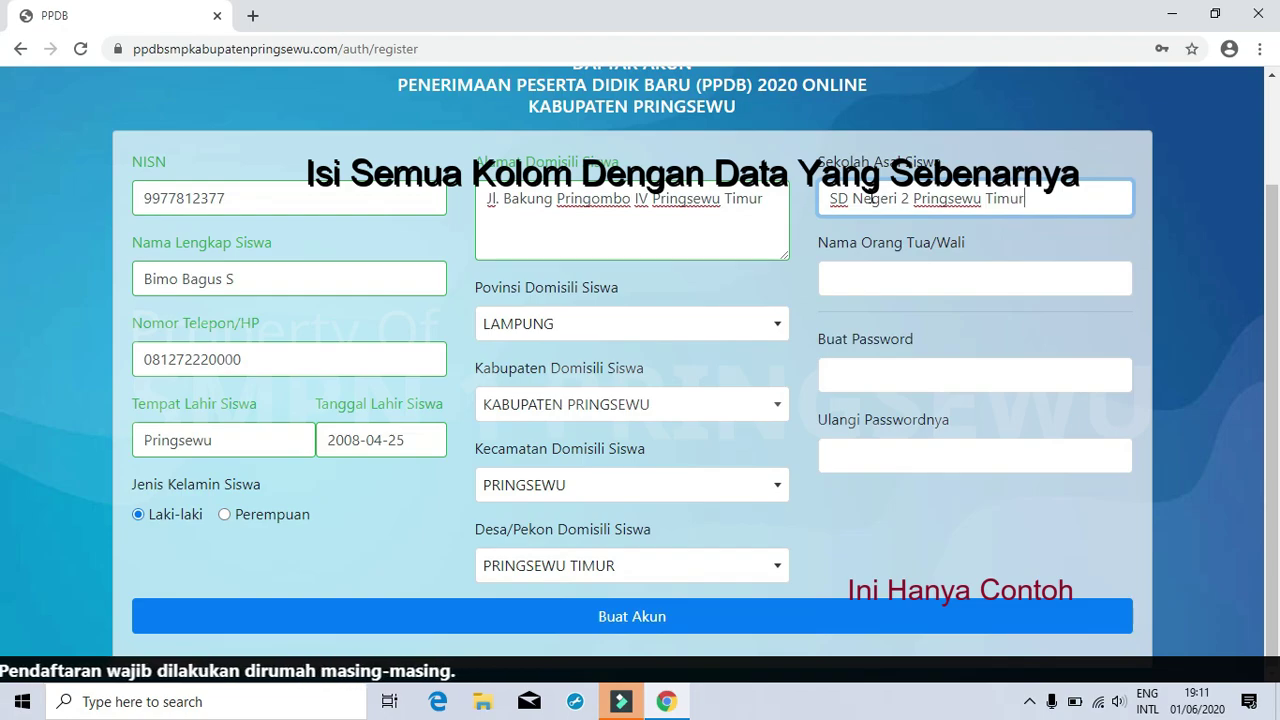
{"action": "left_click", "coordinate": [904, 273]}
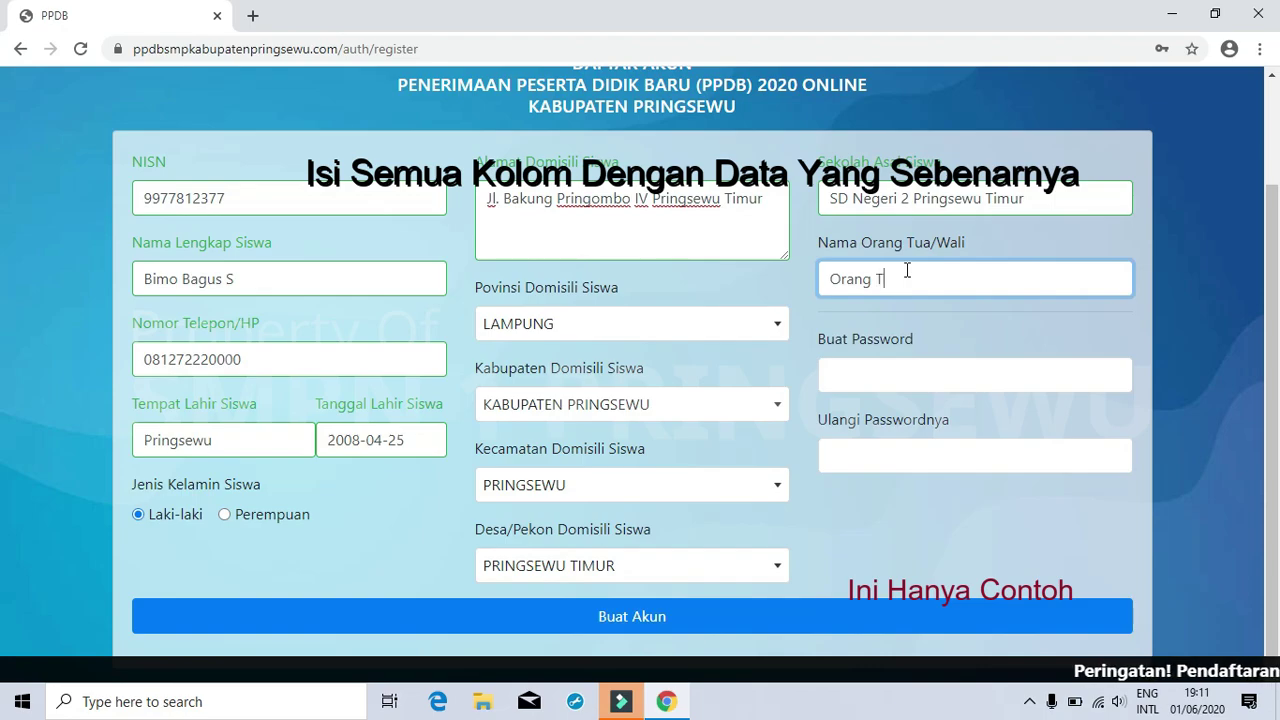
- Set the new account password and repeat it in the confirmation field
{"action": "left_click", "coordinate": [903, 373]}
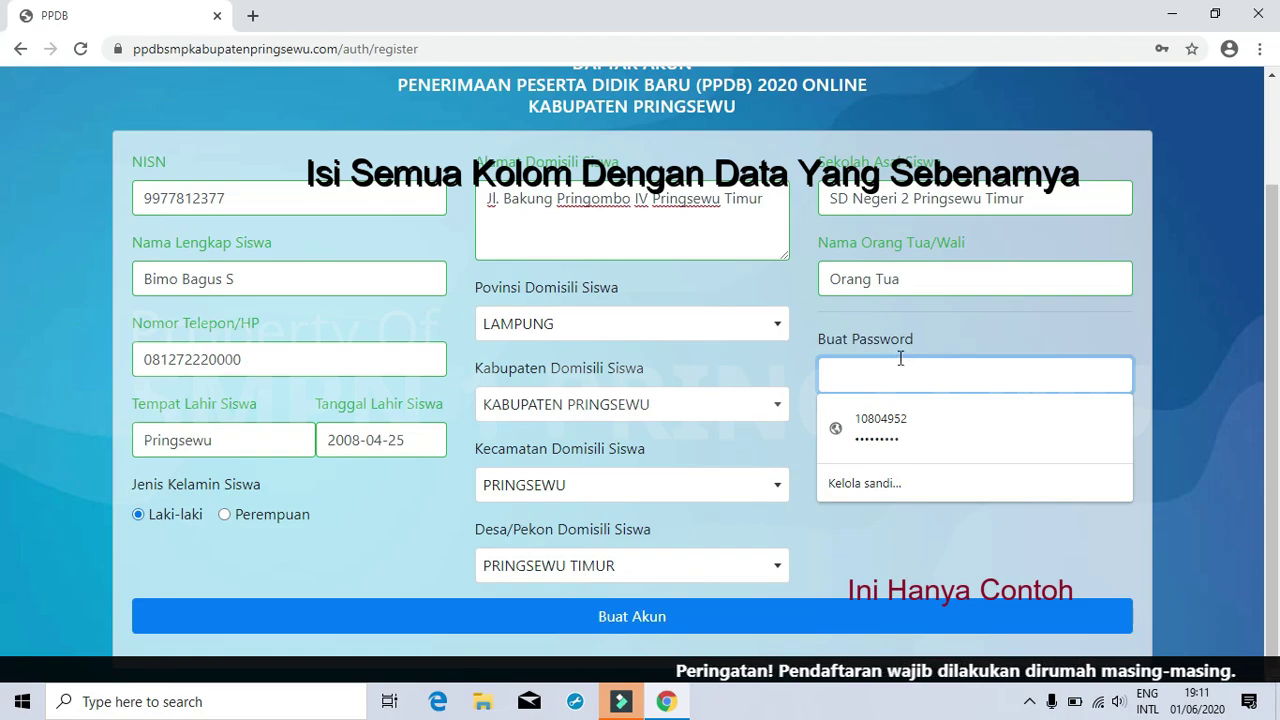
{"action": "type", "text": "123456"}
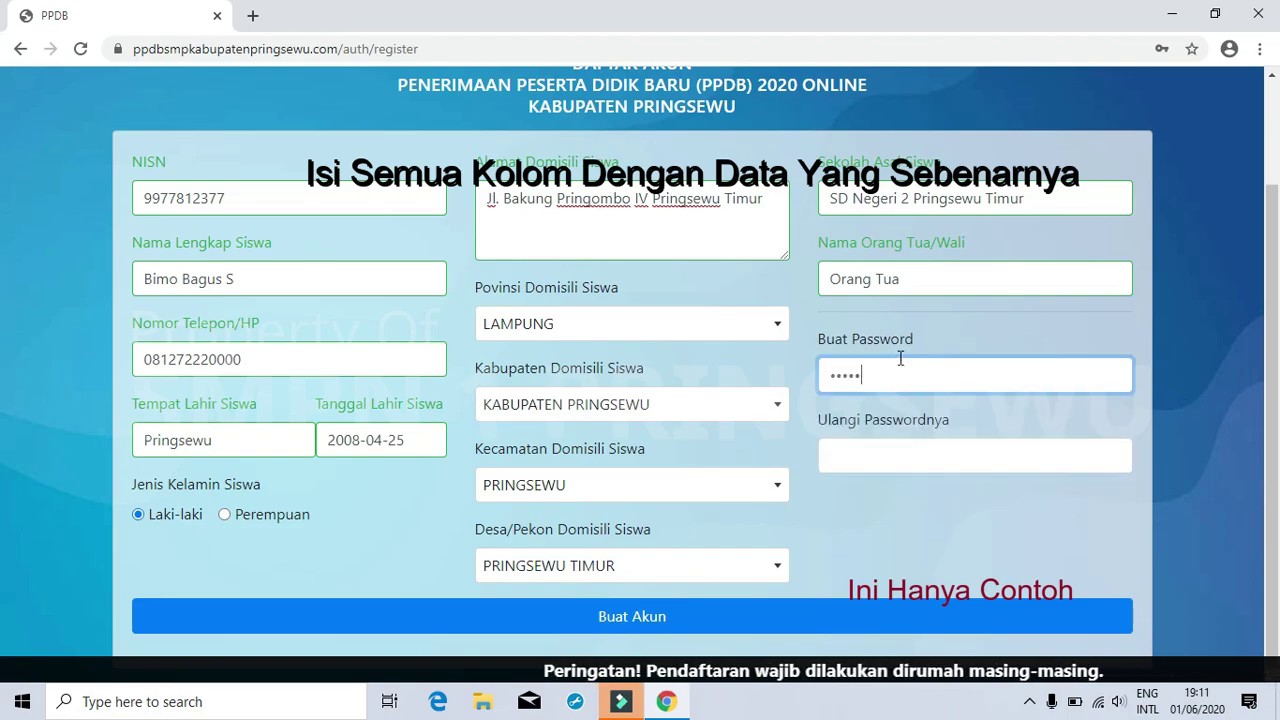
{"action": "type", "text": "789"}
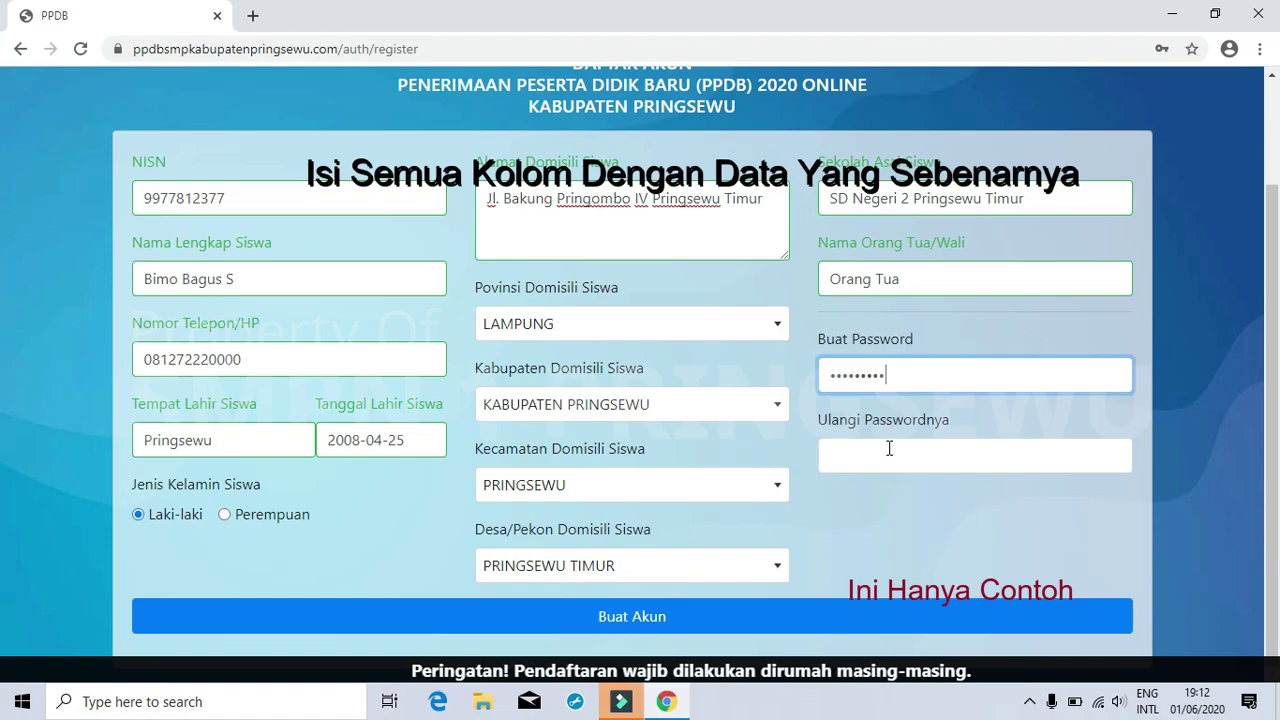
{"action": "left_click", "coordinate": [895, 445]}
{"action": "type", "text": "123456"}
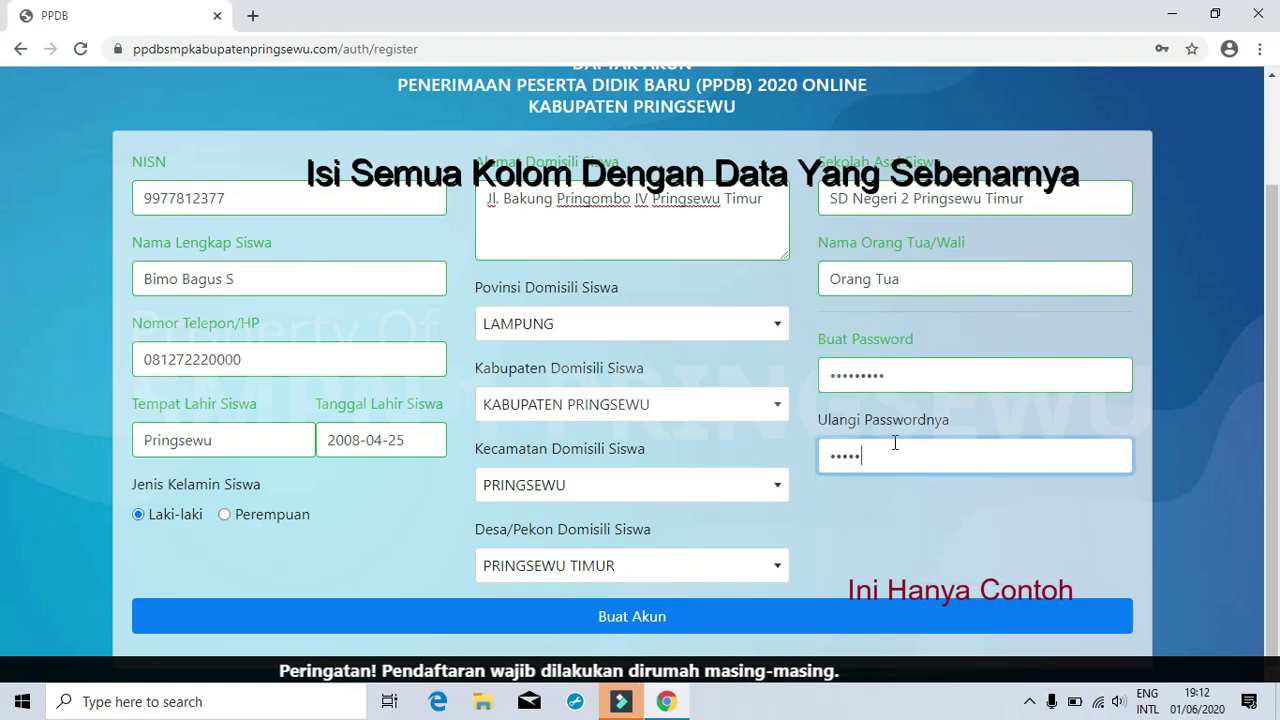
{"action": "type", "text": "789"}
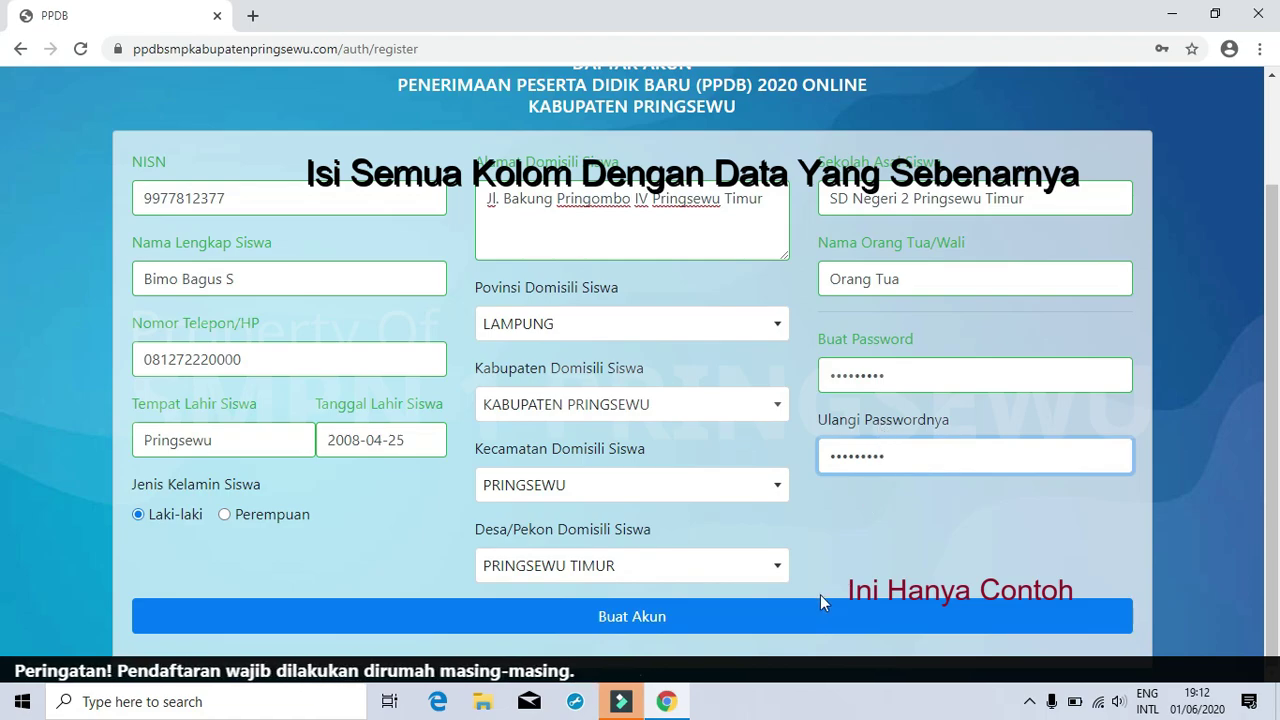
- Create the account, dismiss Chrome's save-password prompt, and enter the student's NISN as username
{"action": "left_click", "coordinate": [736, 620]}
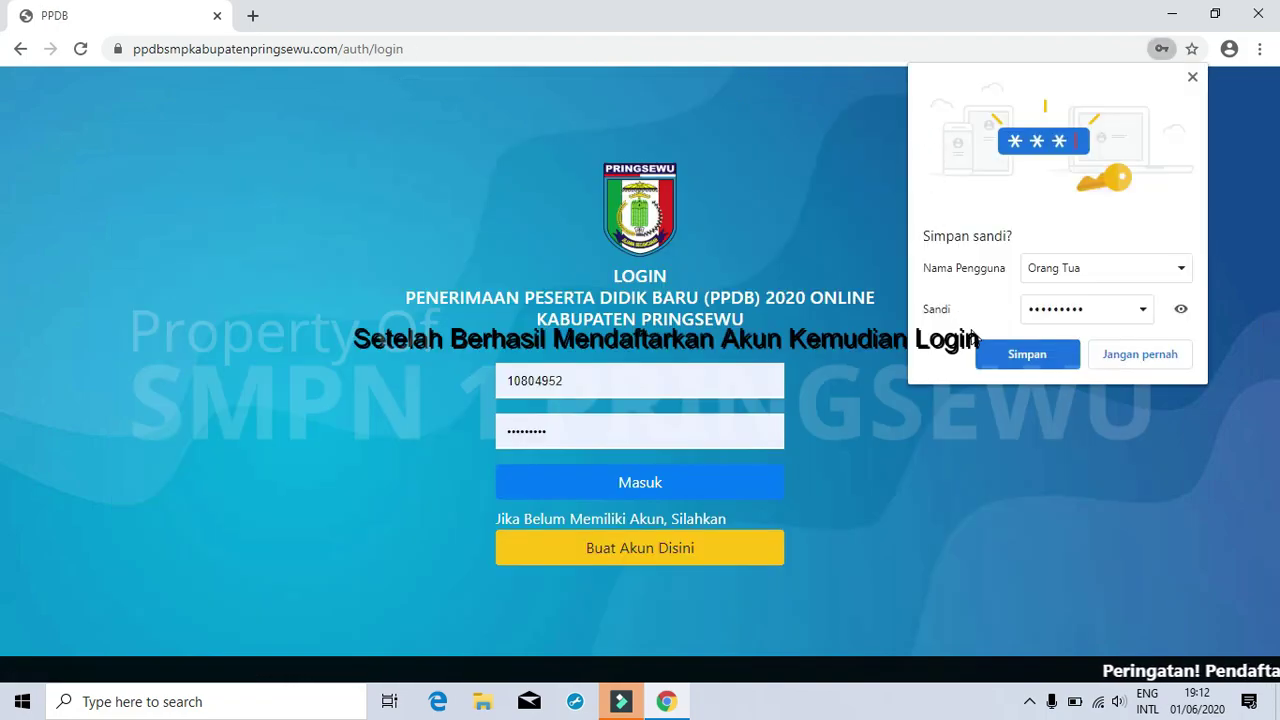
{"action": "left_click", "coordinate": [1192, 78]}
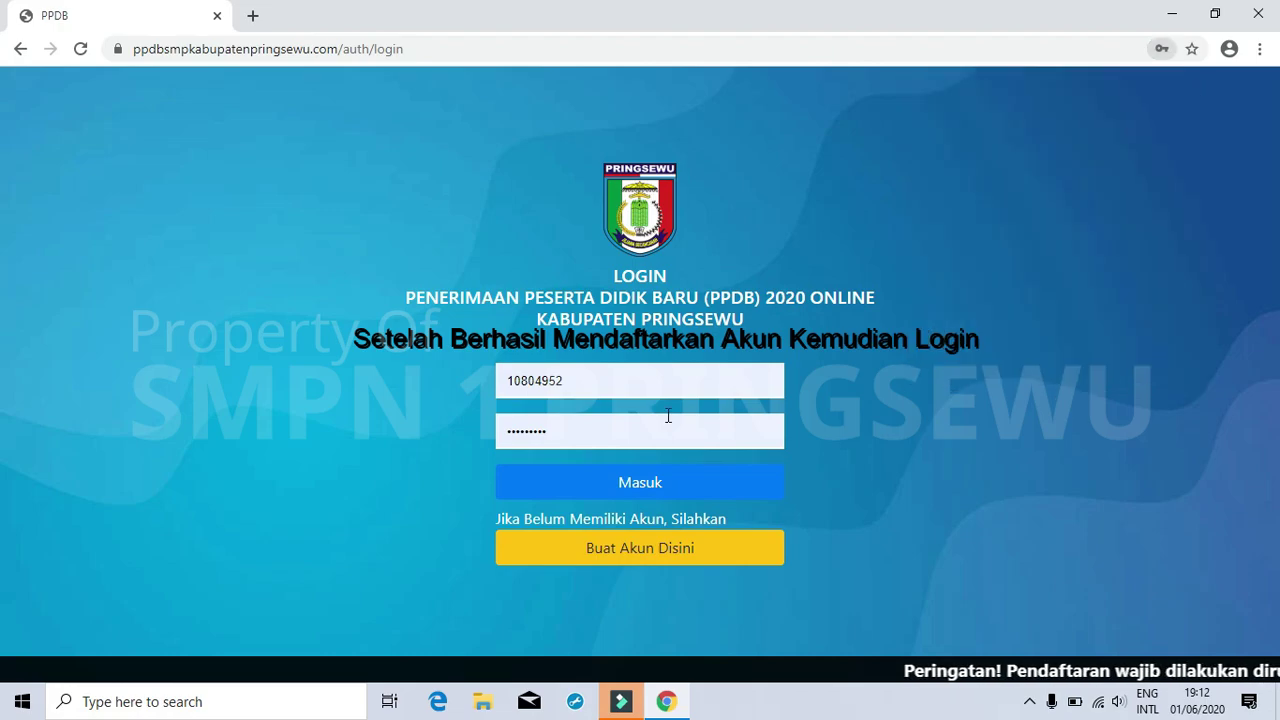
{"action": "left_click", "coordinate": [604, 386]}
{"action": "left_click_drag", "start_coordinate": [608, 372], "coordinate": [426, 393]}
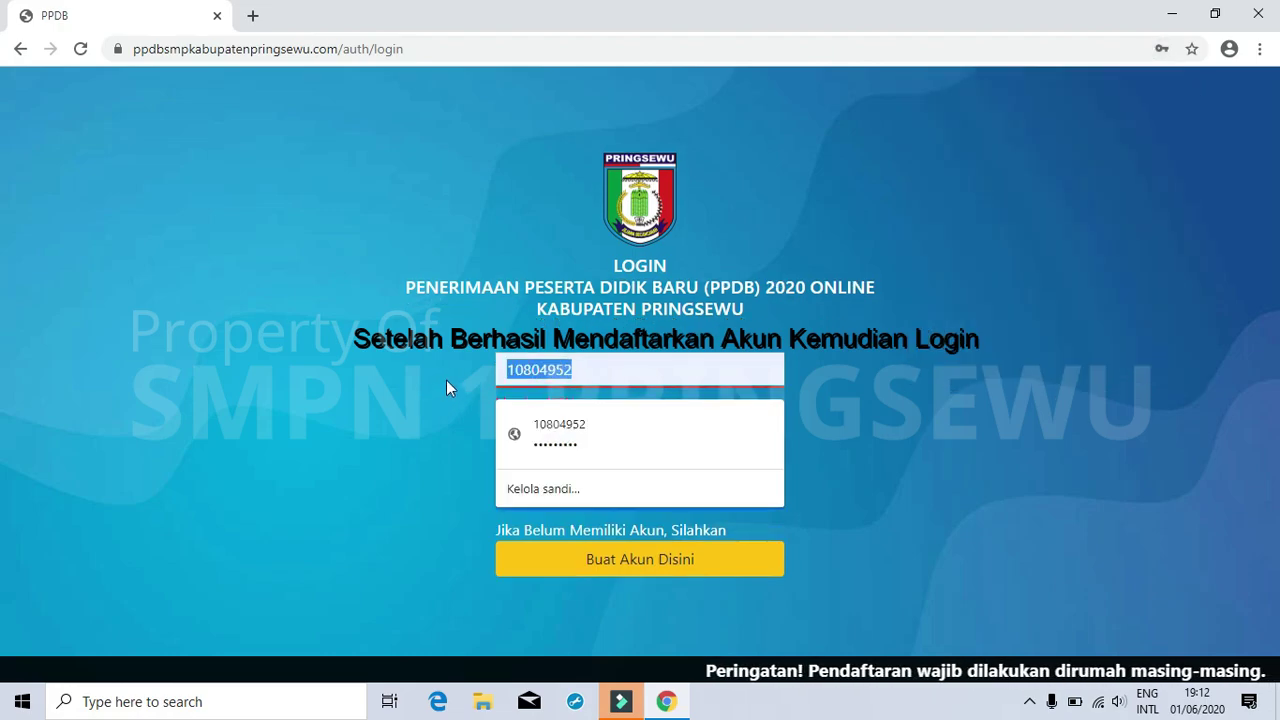
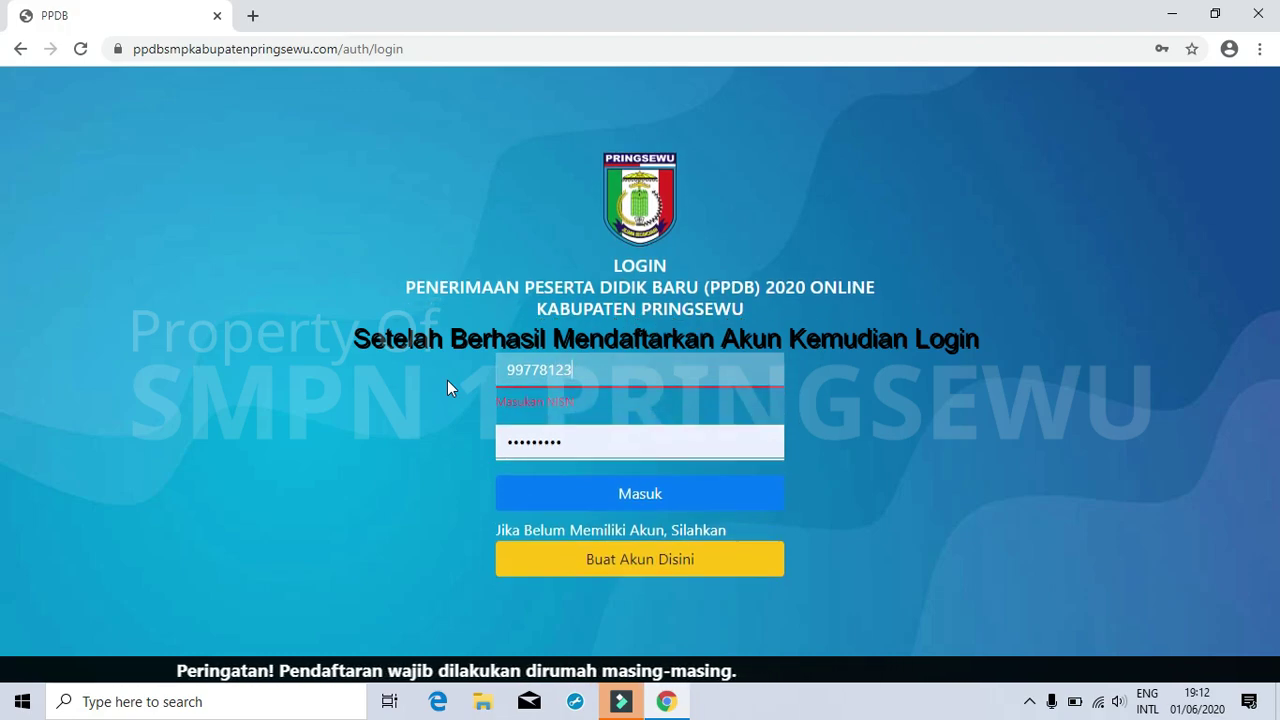
- Replace the prefilled password with the account password and log in to get Login diterima
{"action": "left_click", "coordinate": [538, 431]}
{"action": "left_click_drag", "start_coordinate": [591, 431], "coordinate": [479, 405]}
{"action": "key", "text": "BackSpace"}
{"action": "type", "text": "•••••••••"}
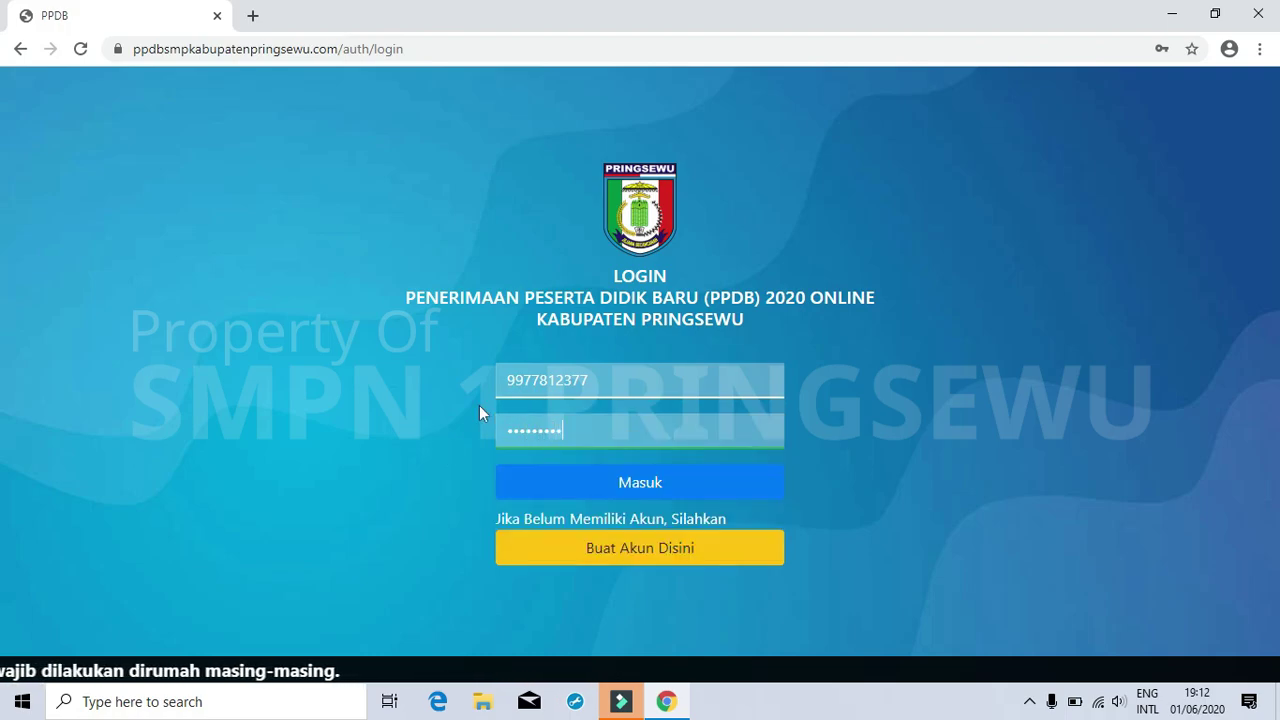
{"action": "left_click", "coordinate": [617, 488]}
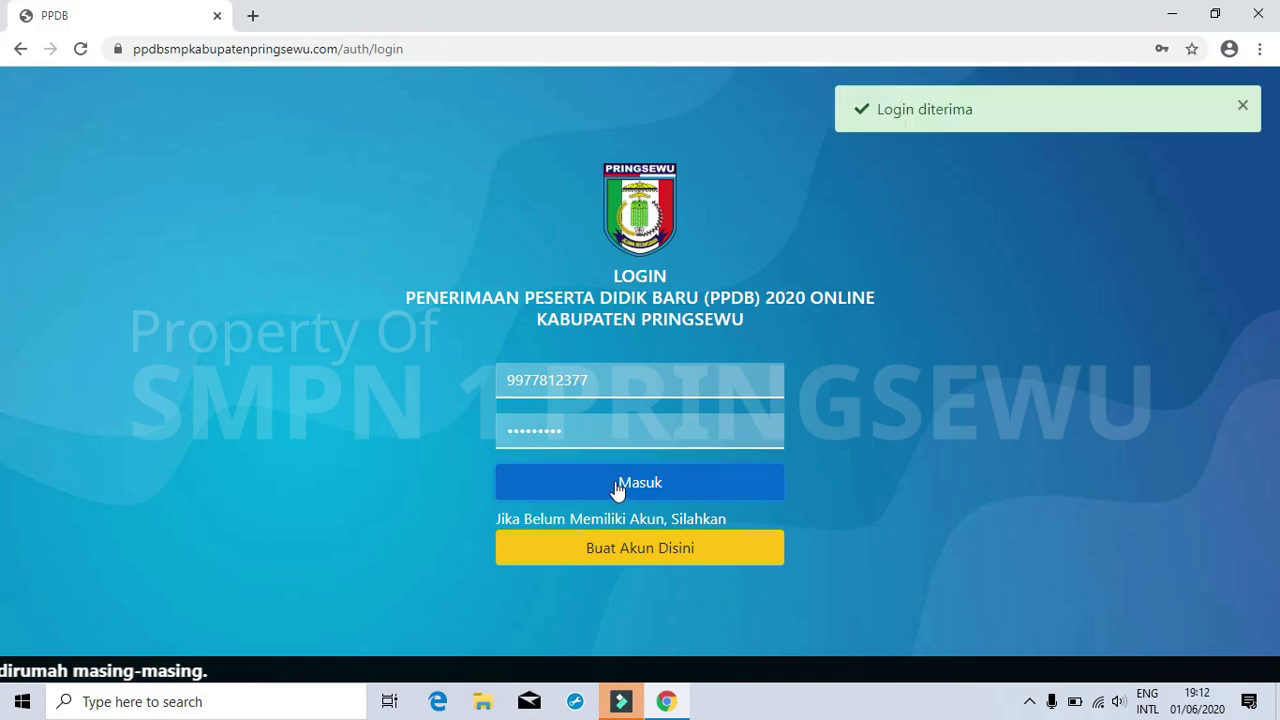